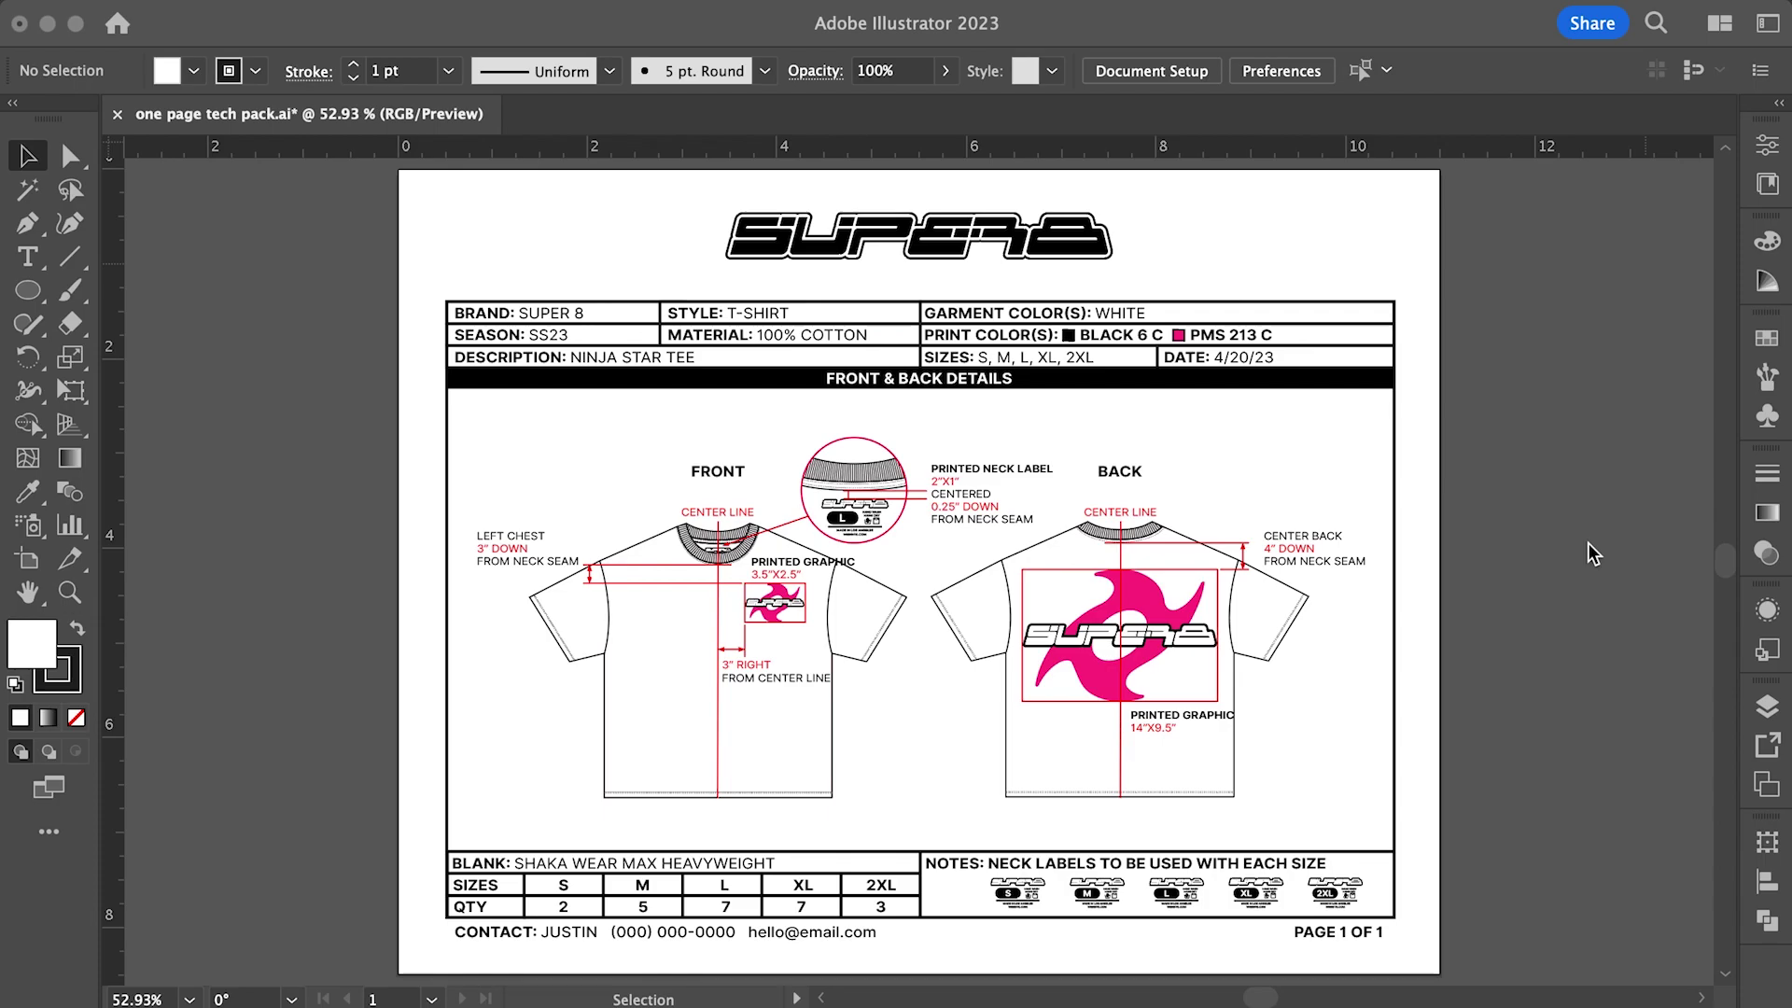
Zoom to 100% and scroll up to the SUPER 8 logo and the brand, season and style header table
click(1587, 551)
key(super+equal)
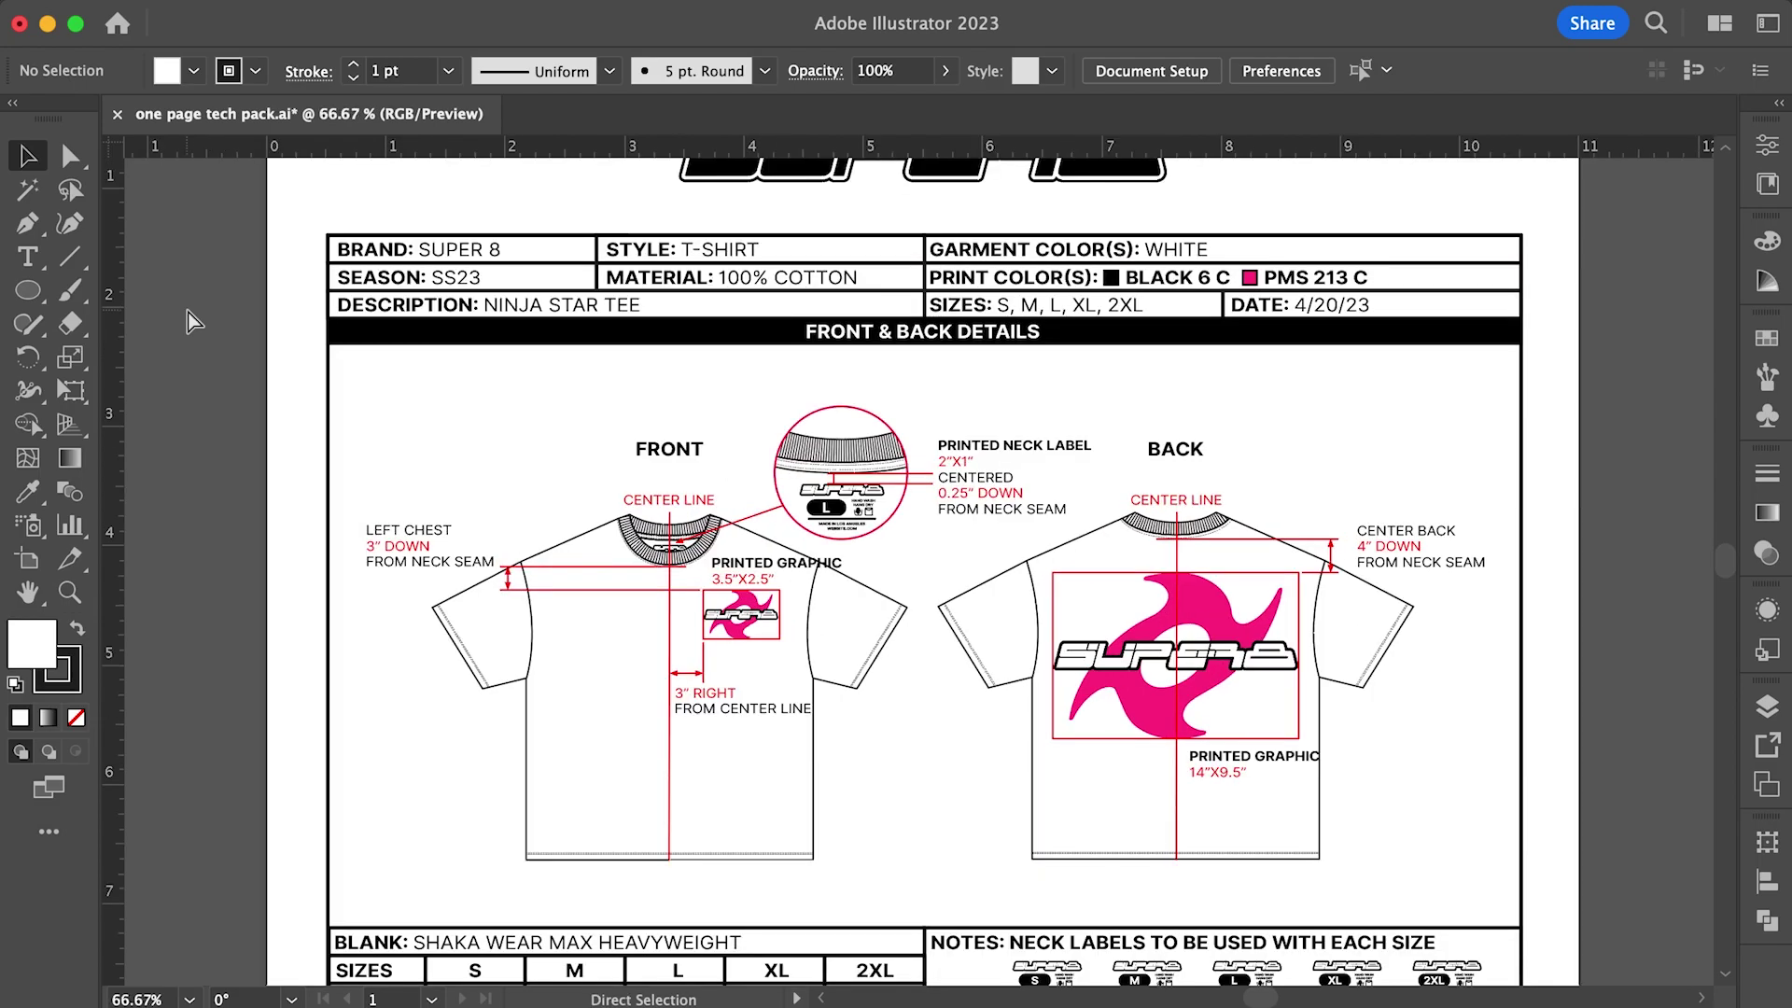
key(super+equal)
scroll(191, 322, up, 5)
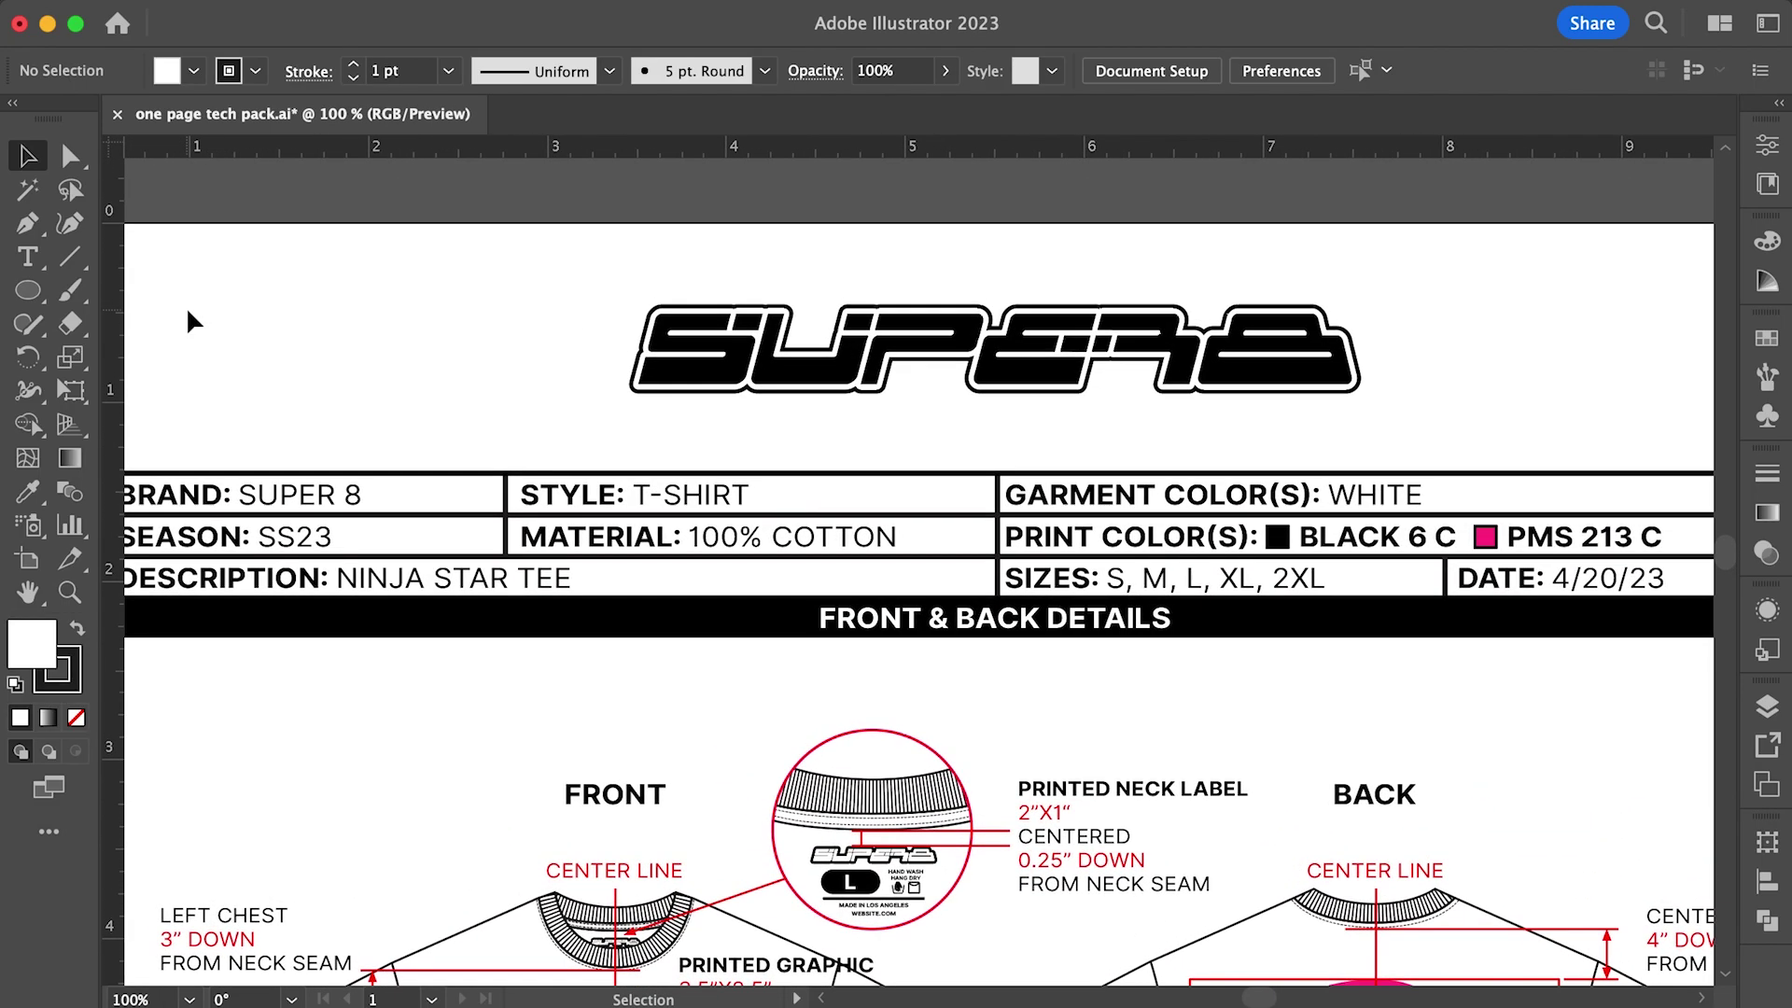
scroll(191, 322, up, 2)
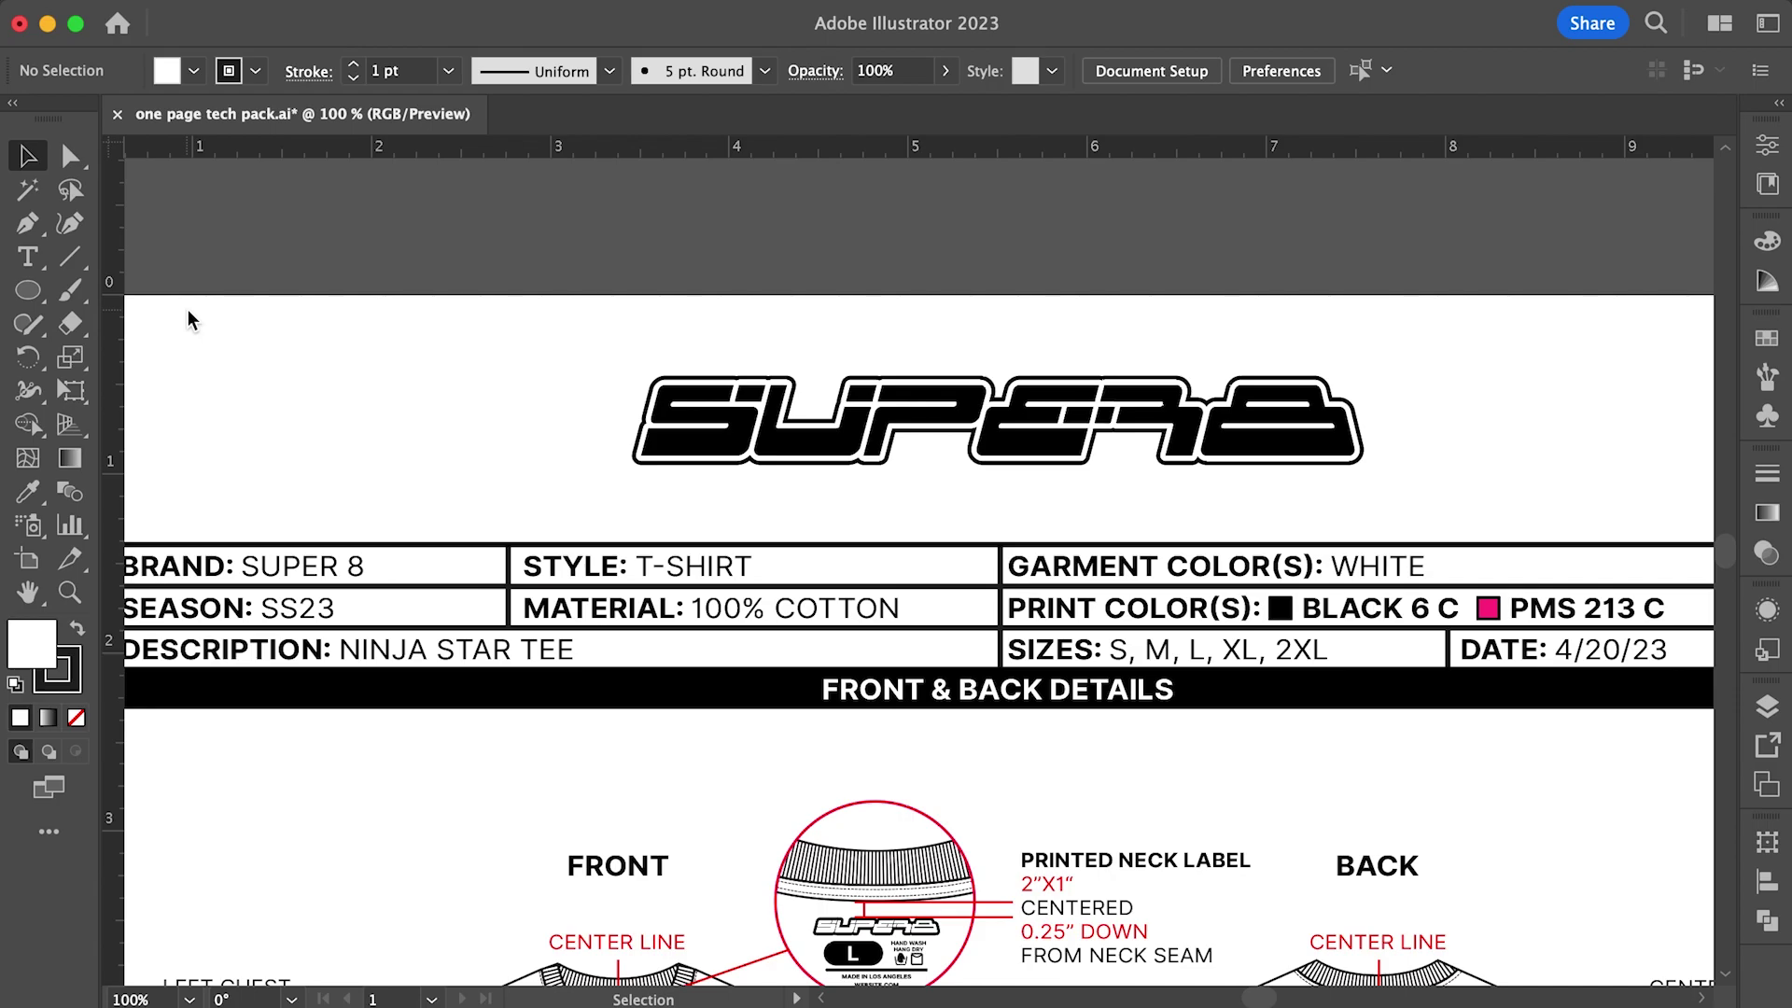
scroll(188, 312, left, 2)
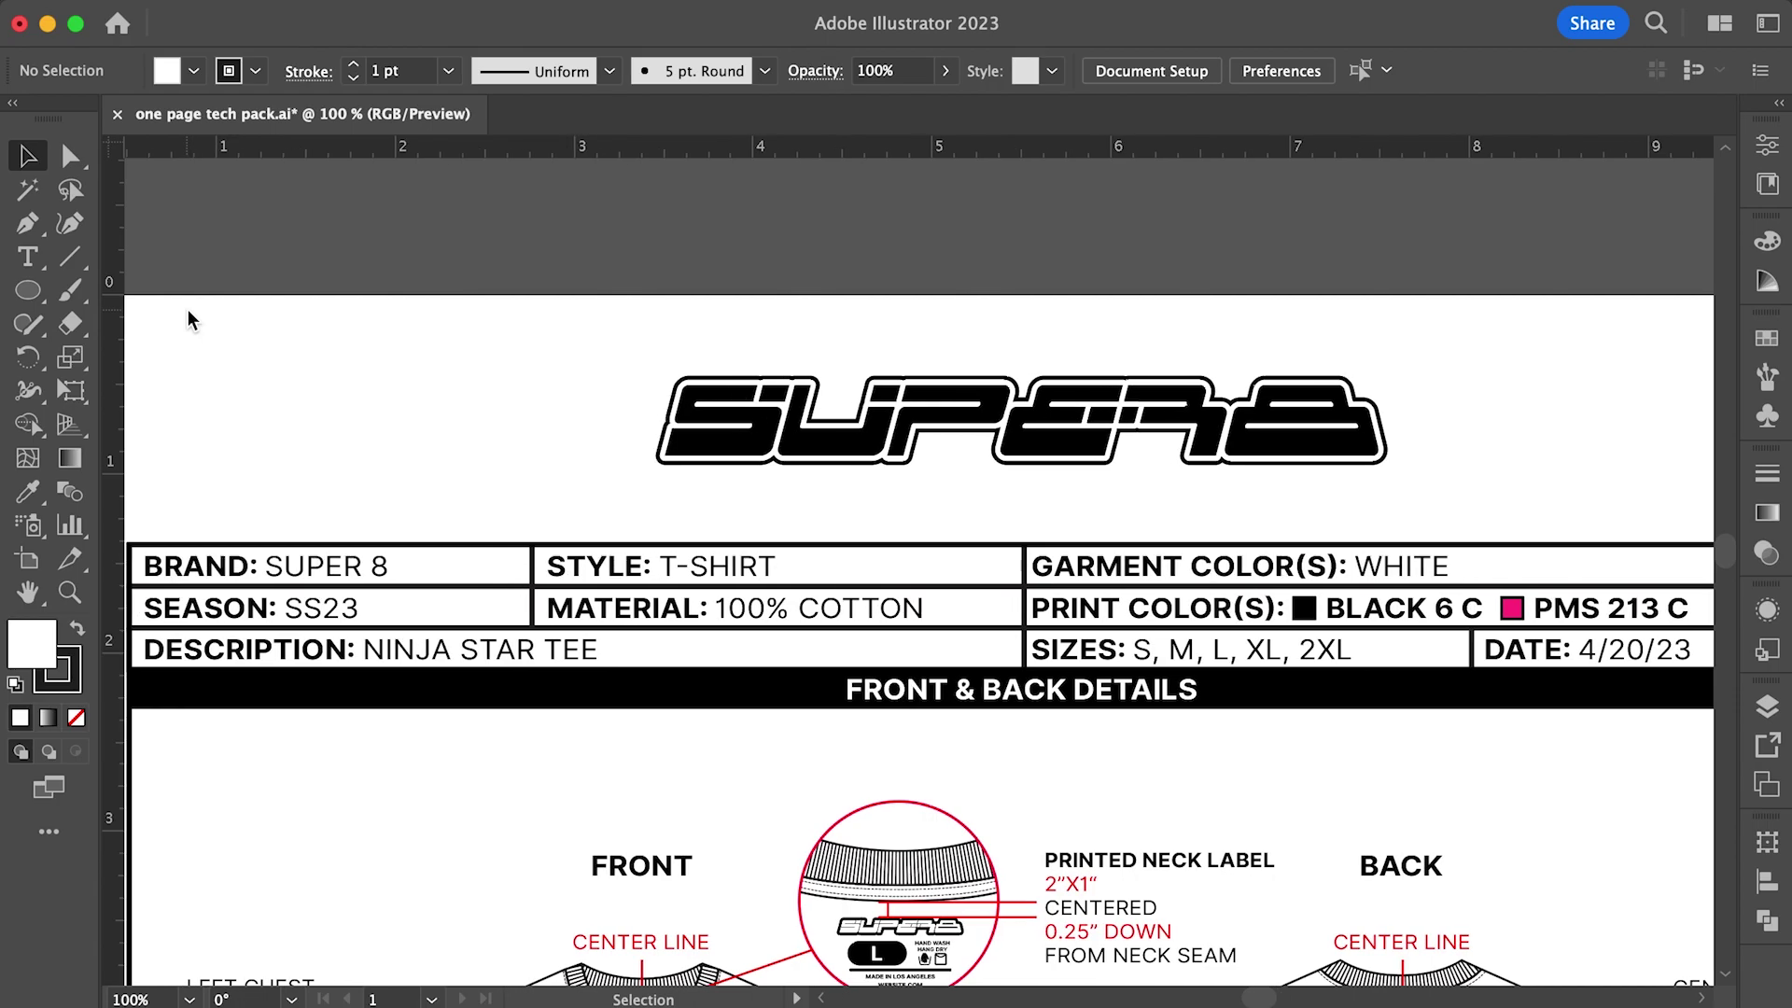
scroll(188, 309, left, 3)
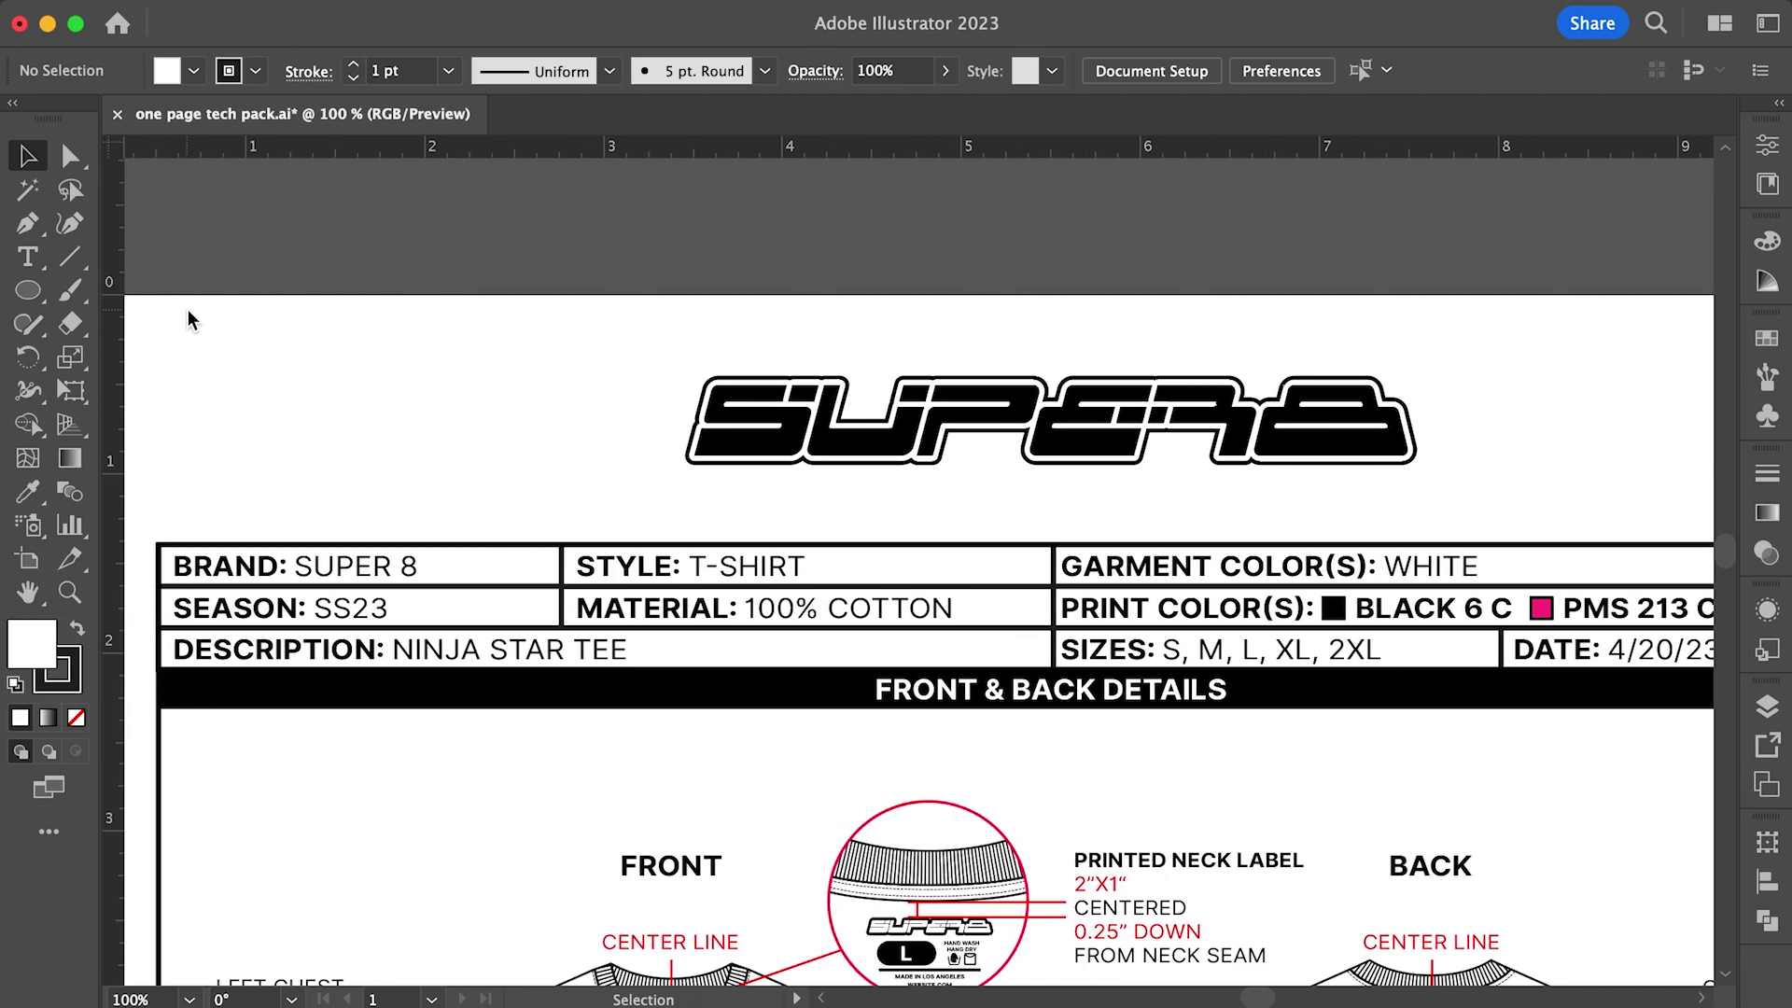
scroll(647, 349, right, 2)
scroll(647, 349, down, 1)
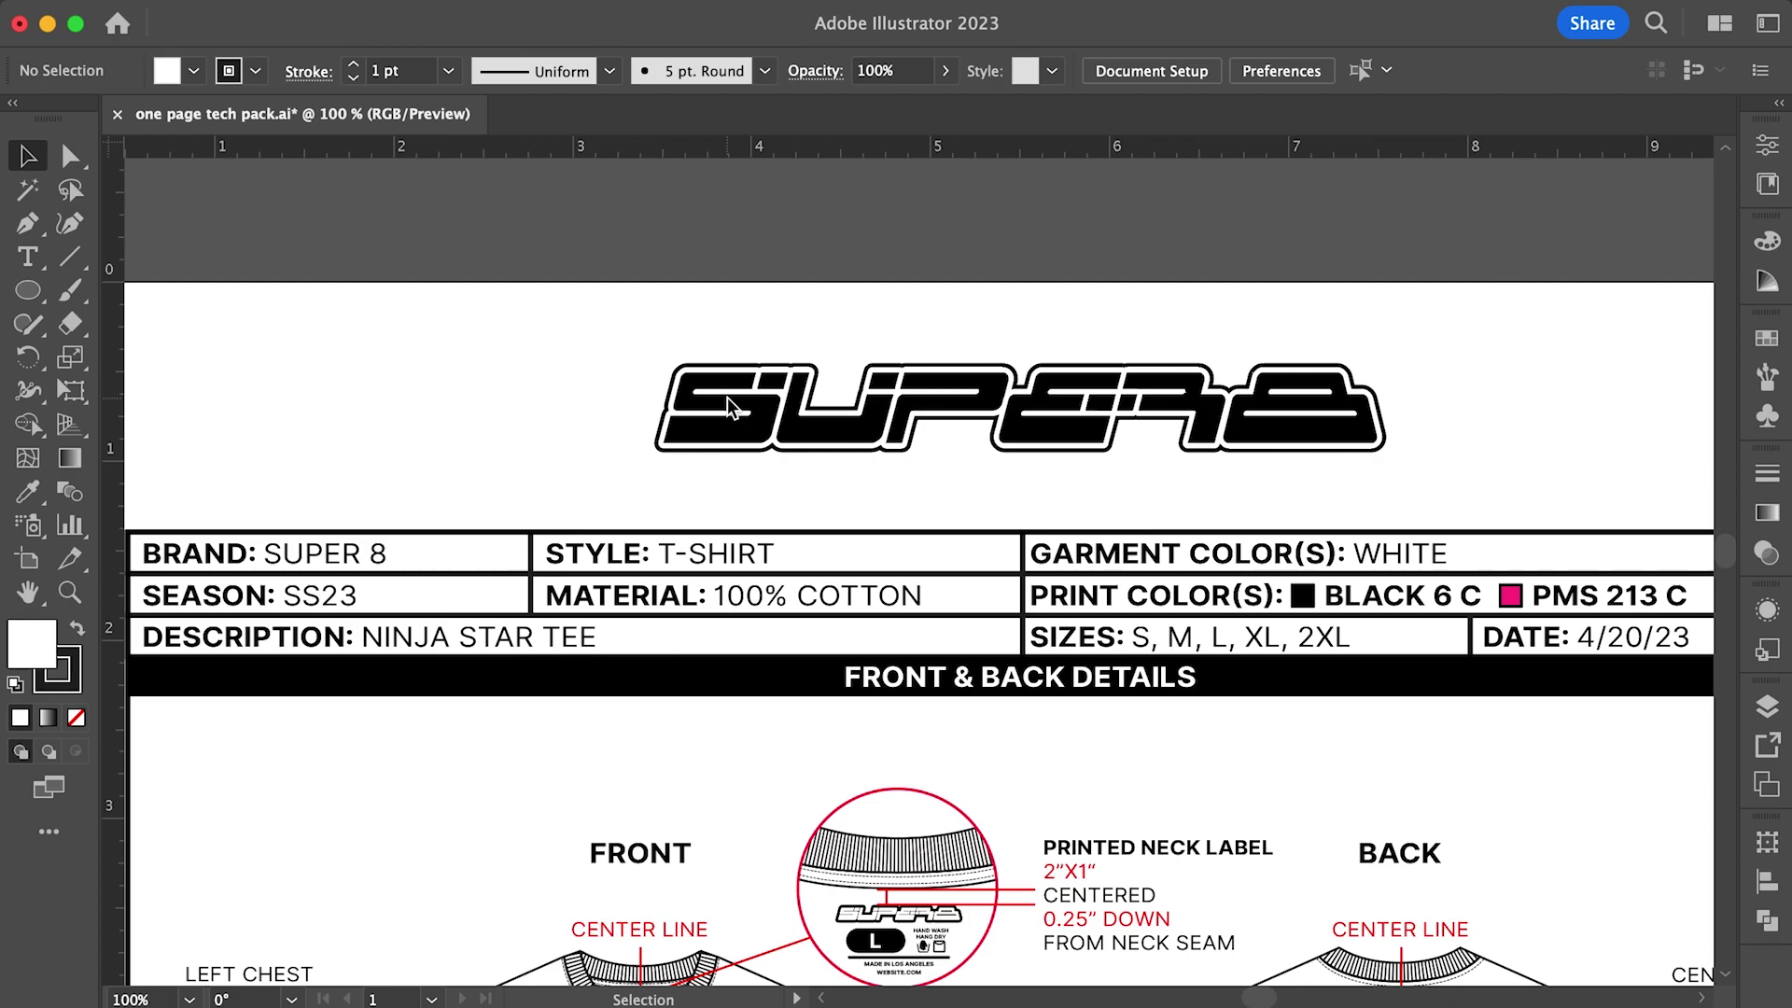
scroll(573, 457, left, 5)
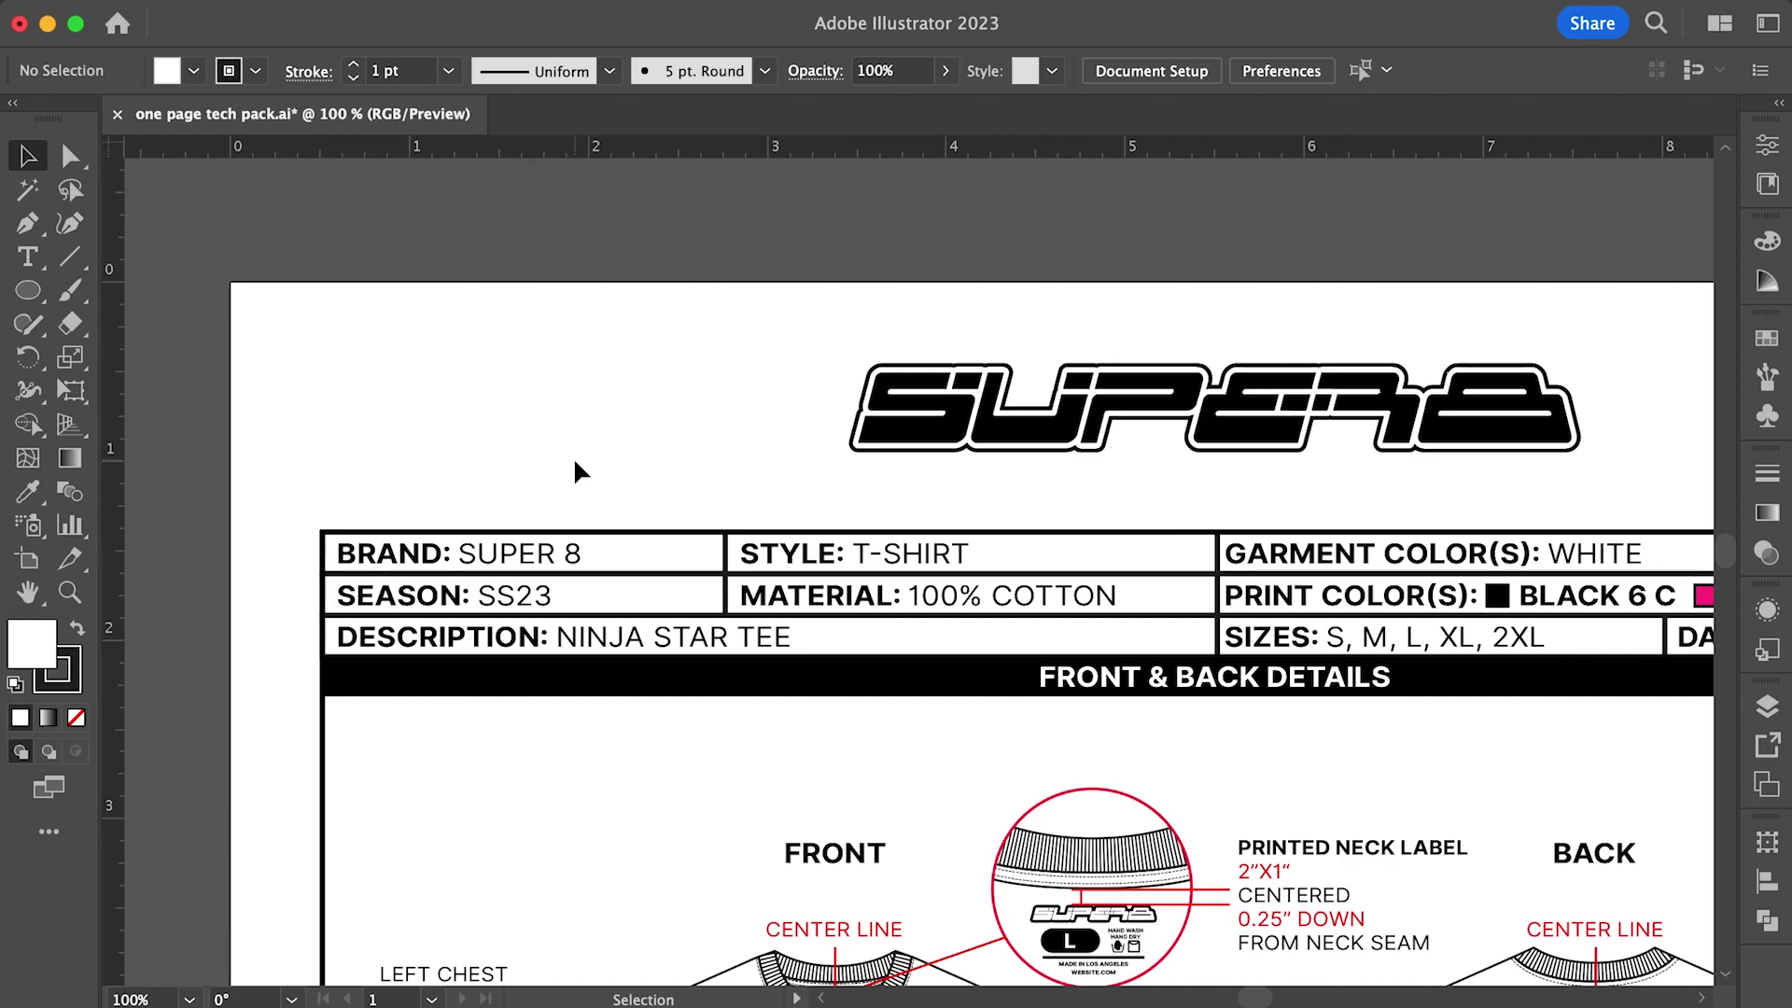
scroll(571, 467, right, 3)
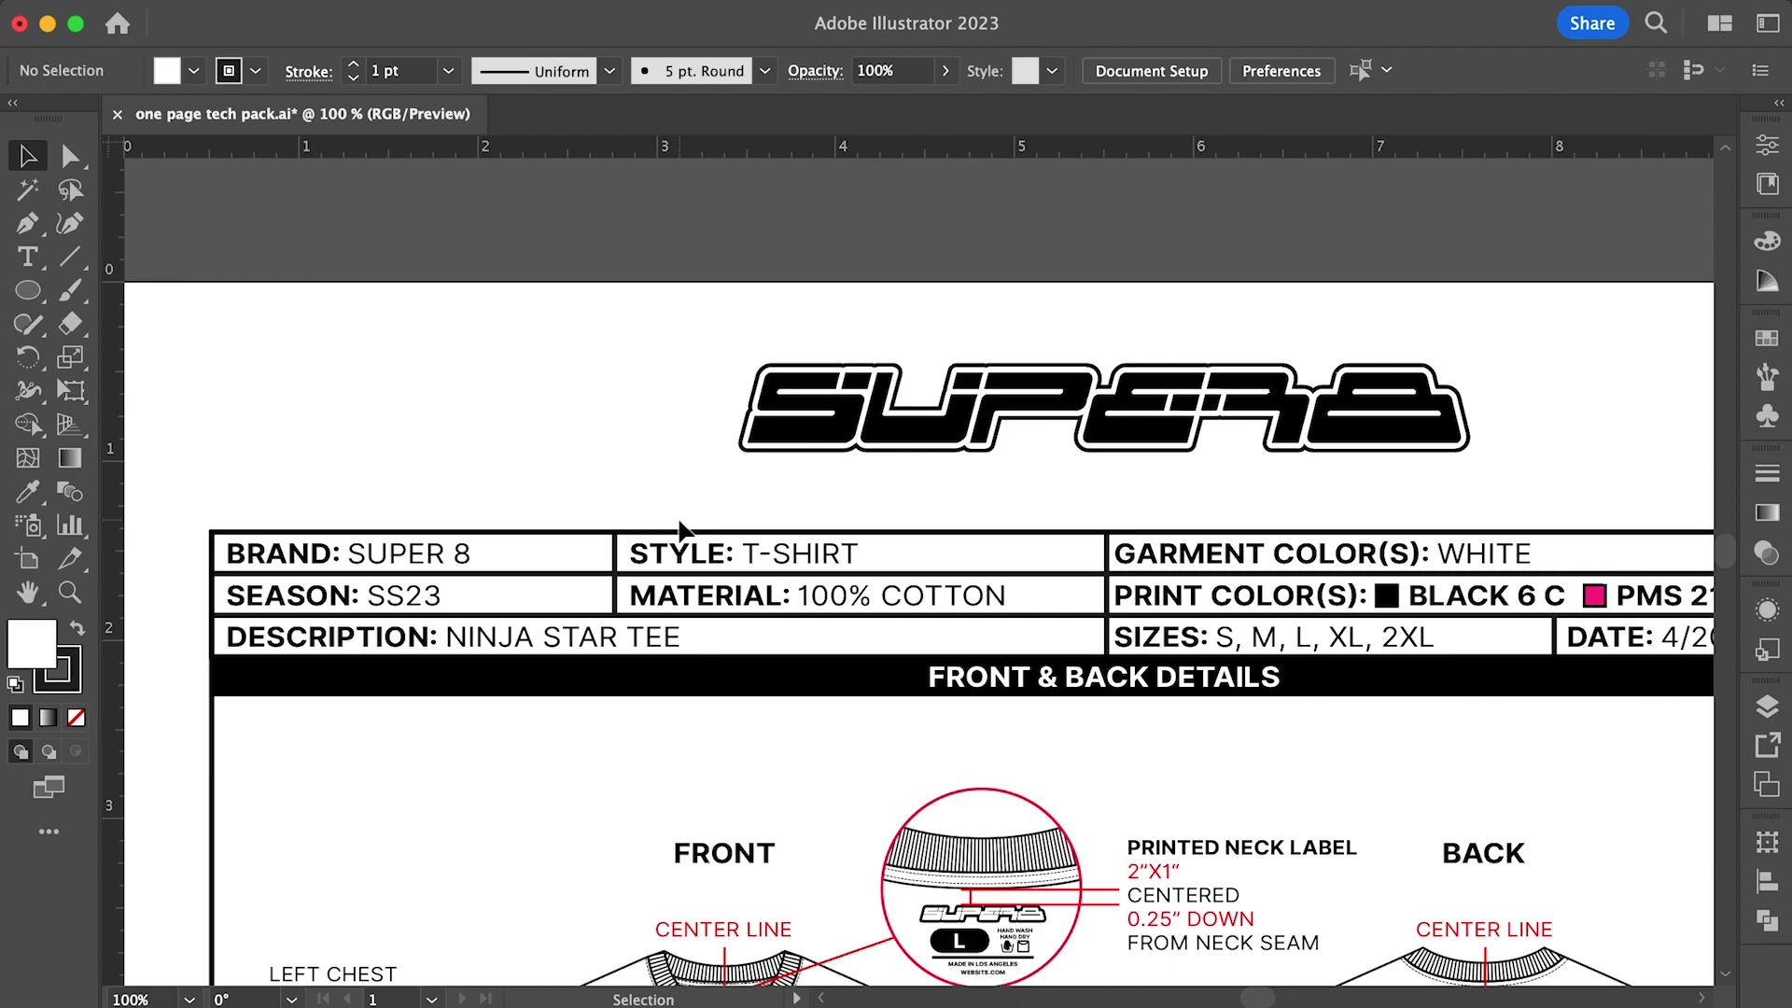
scroll(679, 528, right, 9)
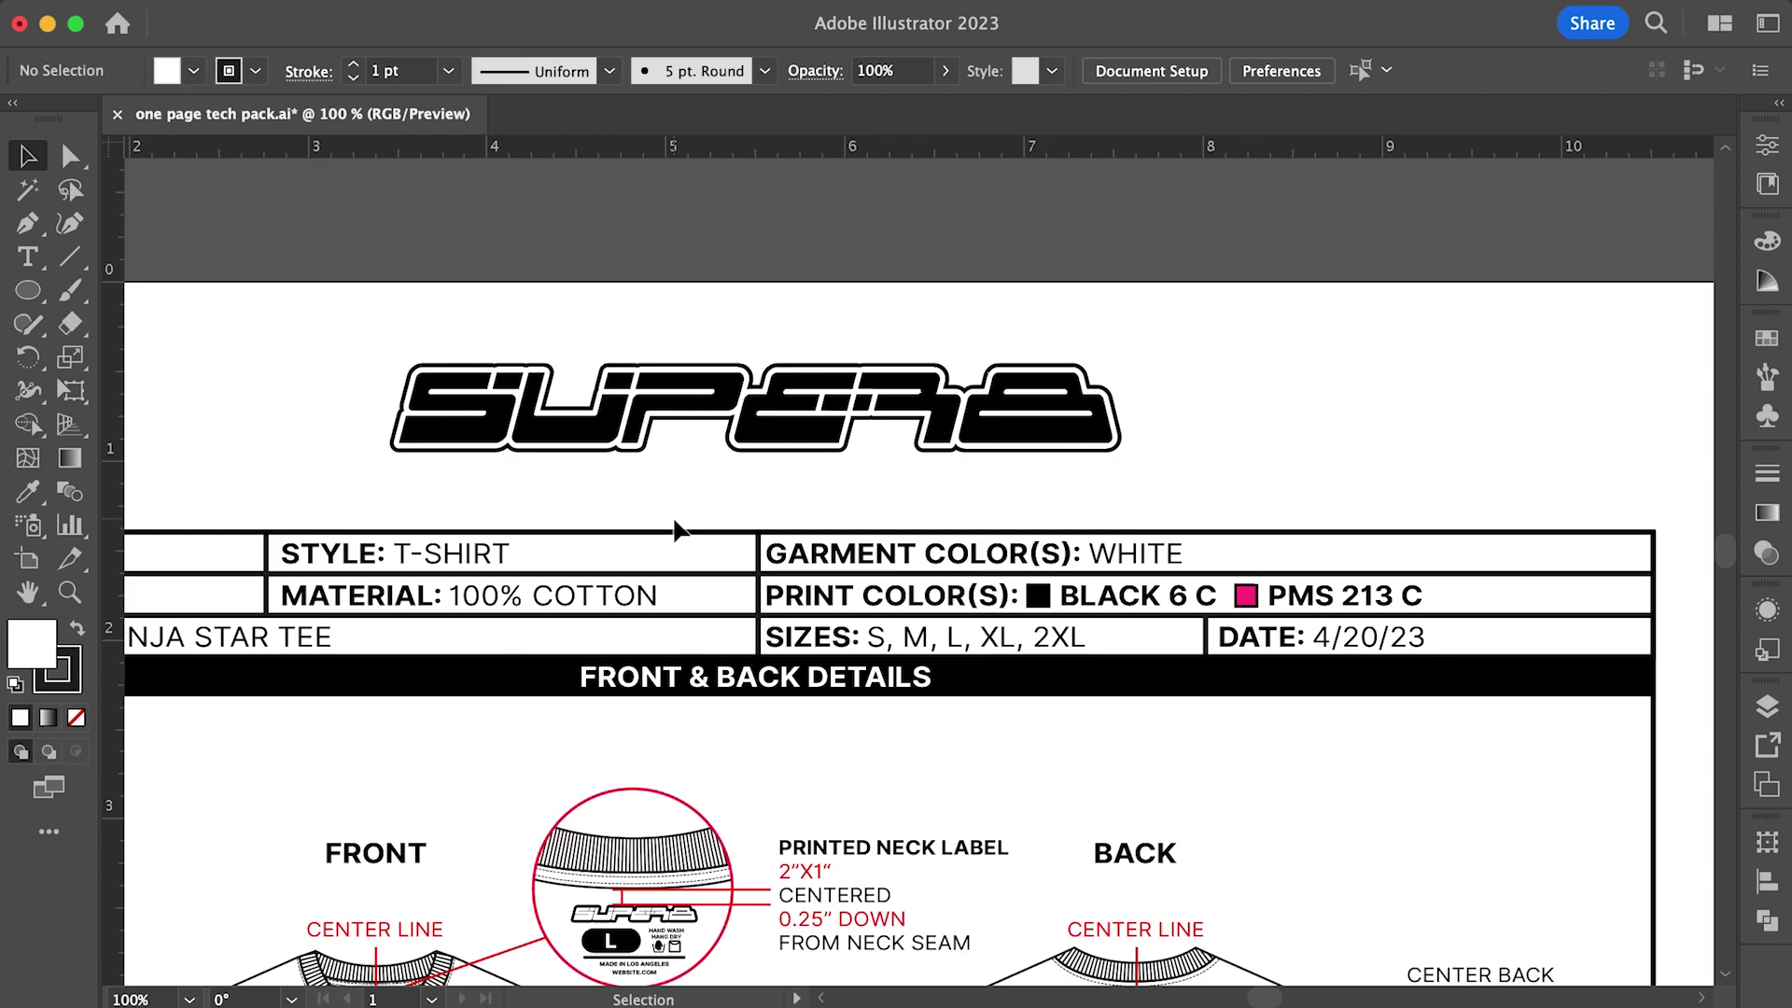
scroll(678, 529, left, 11)
scroll(678, 529, up, 2)
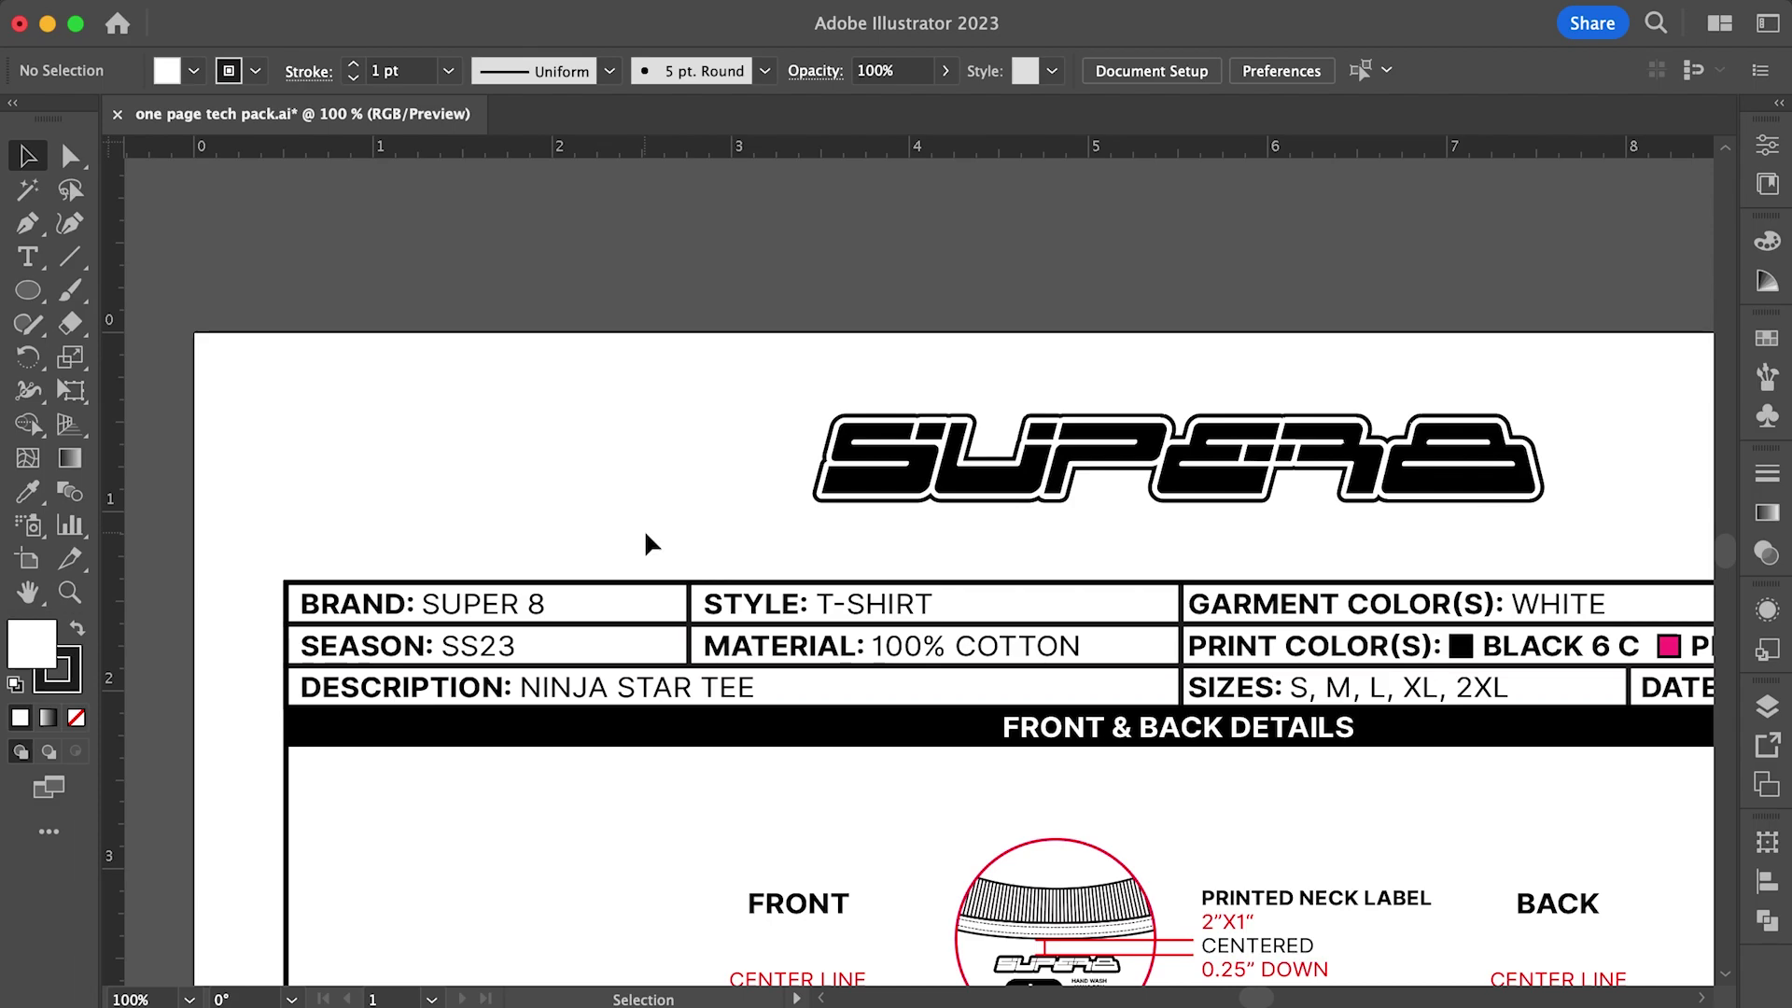
scroll(644, 529, right, 2)
scroll(644, 529, down, 1)
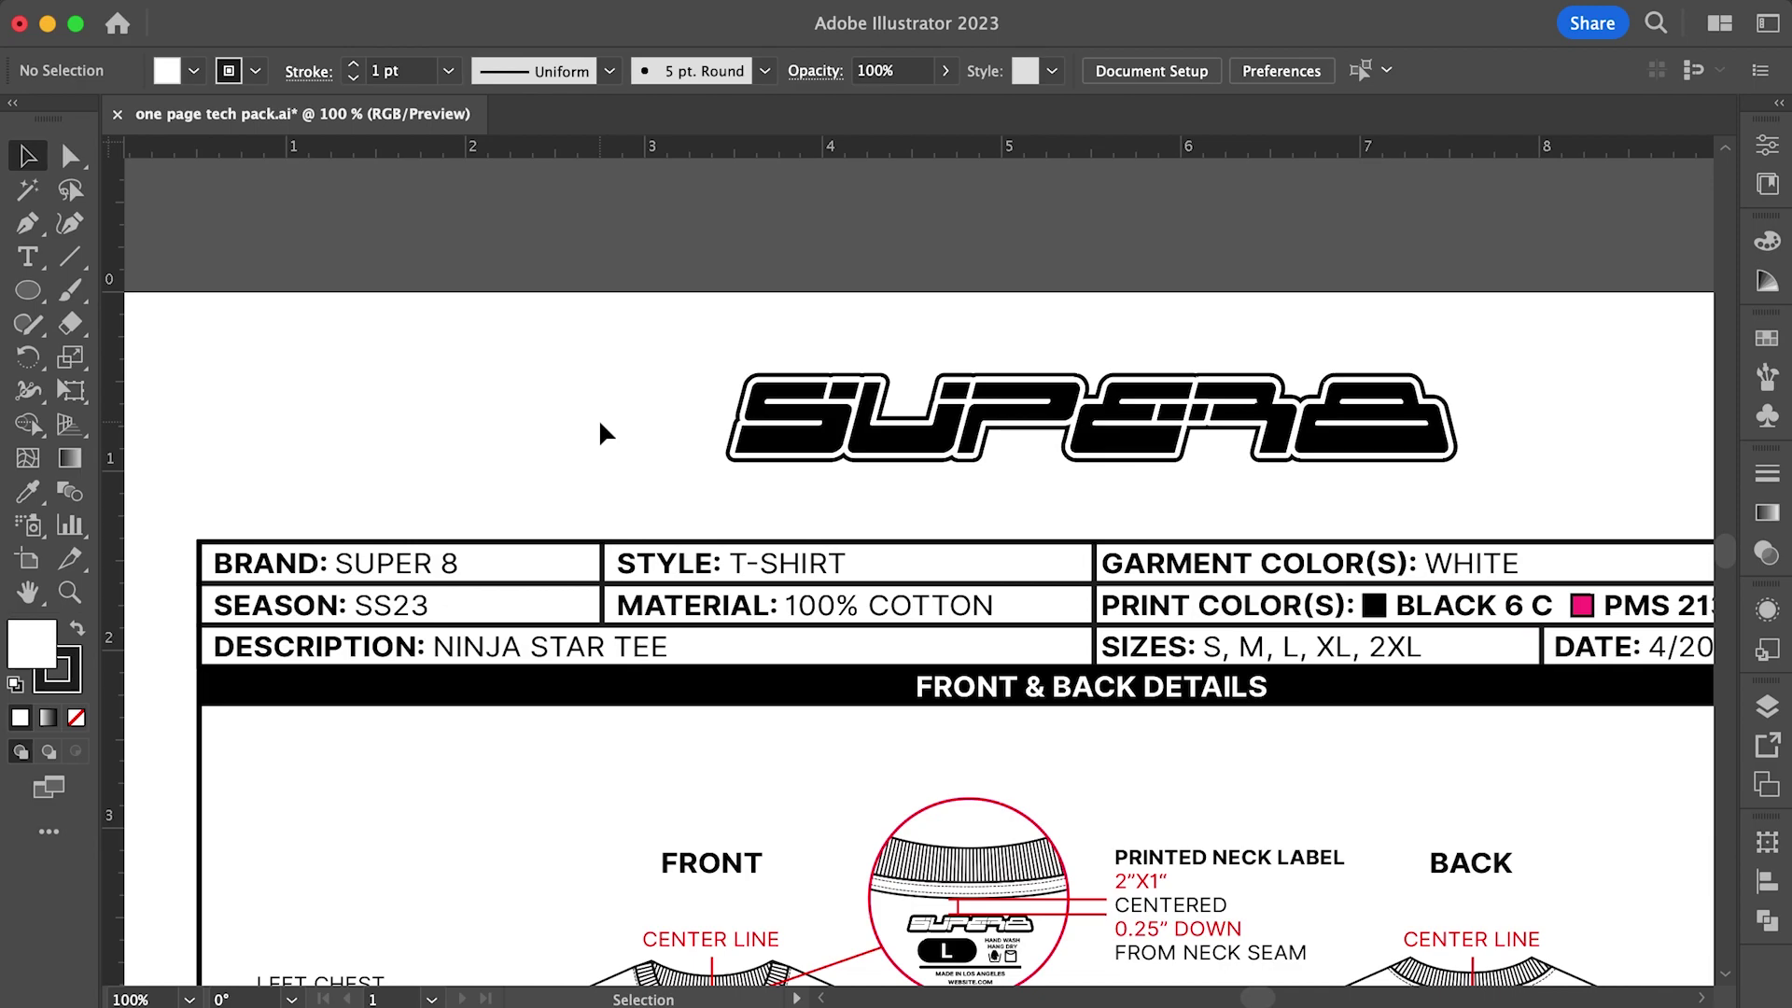
scroll(601, 428, right, 2)
scroll(720, 461, right, 4)
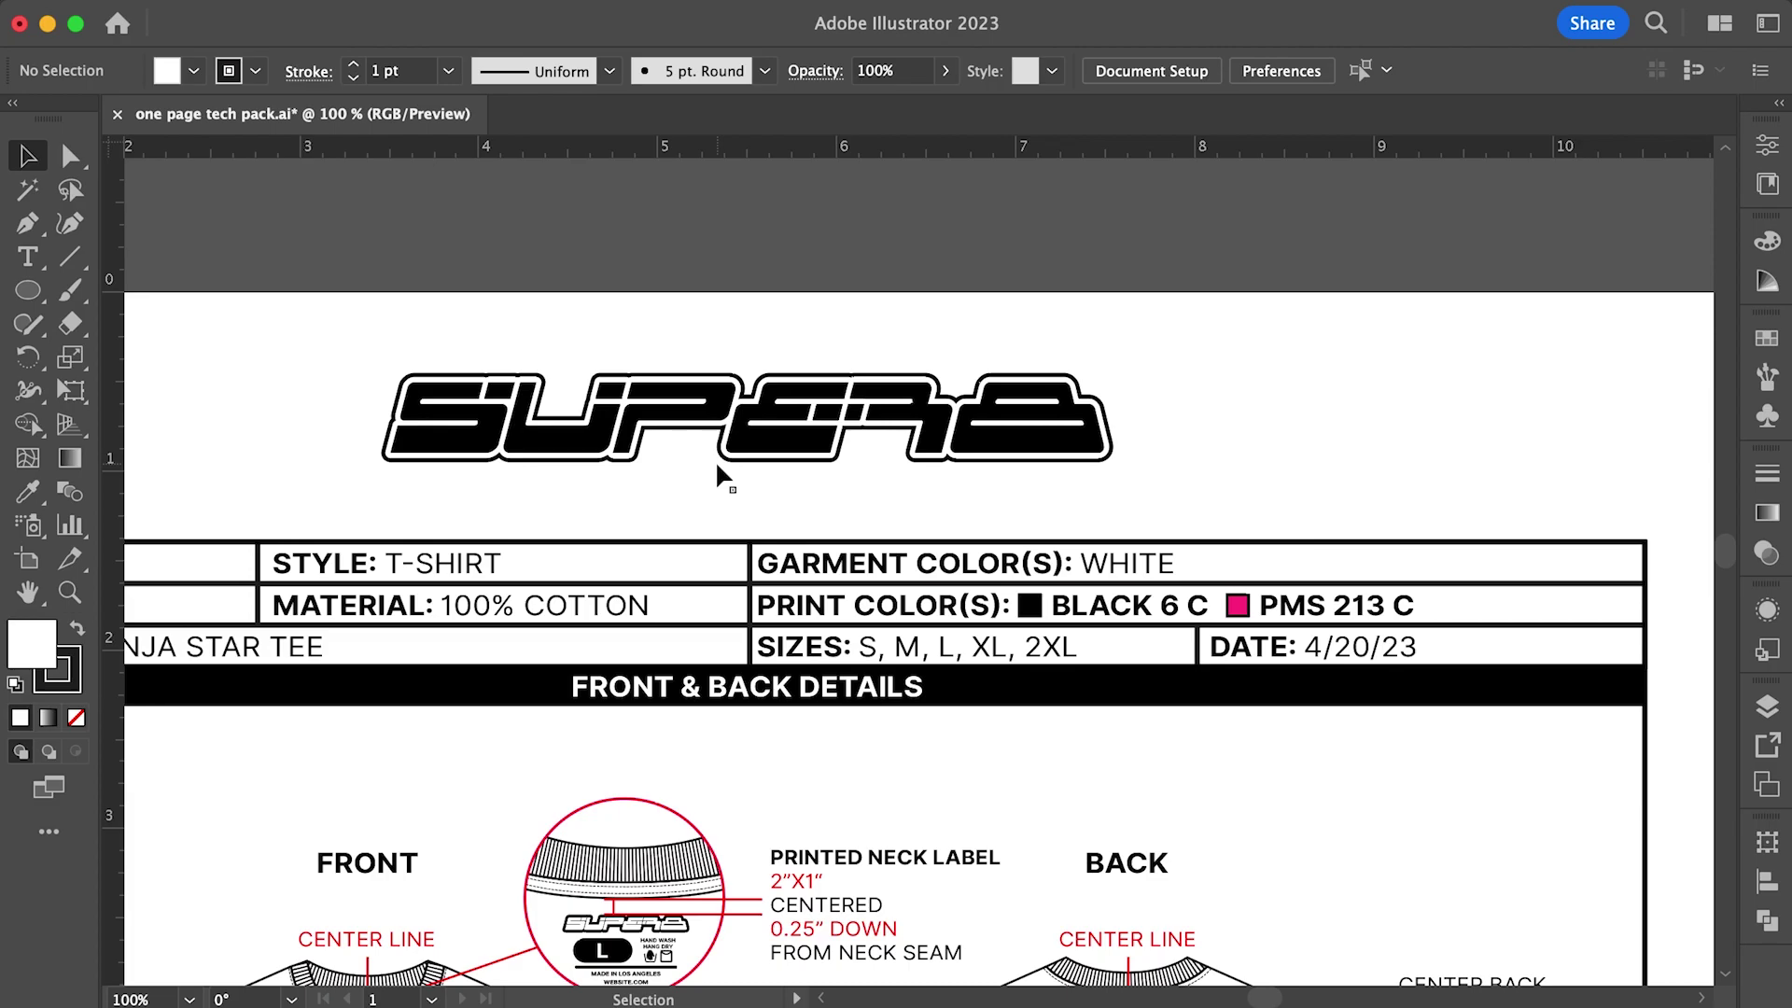
Scroll across the header down to the 3.5"X2.5" left-chest graphic placement callout
scroll(719, 461, left, 5)
scroll(719, 461, up, 1)
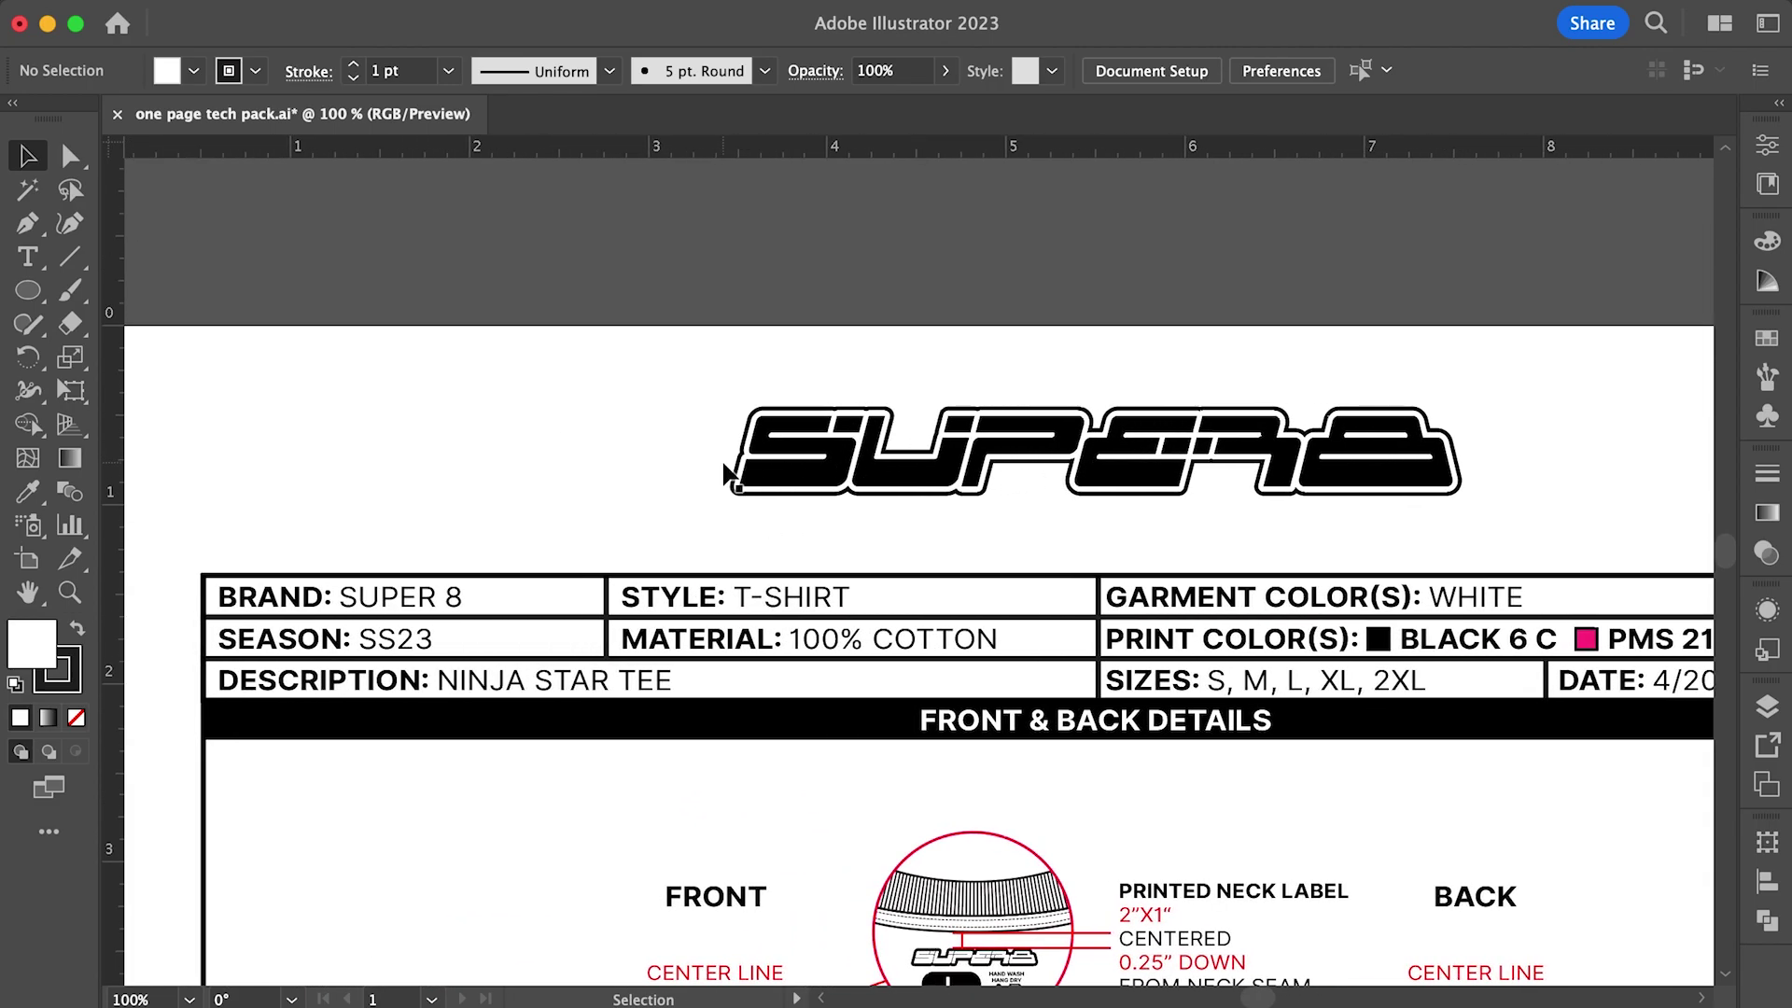
scroll(728, 471, down, 2)
scroll(728, 471, left, 1)
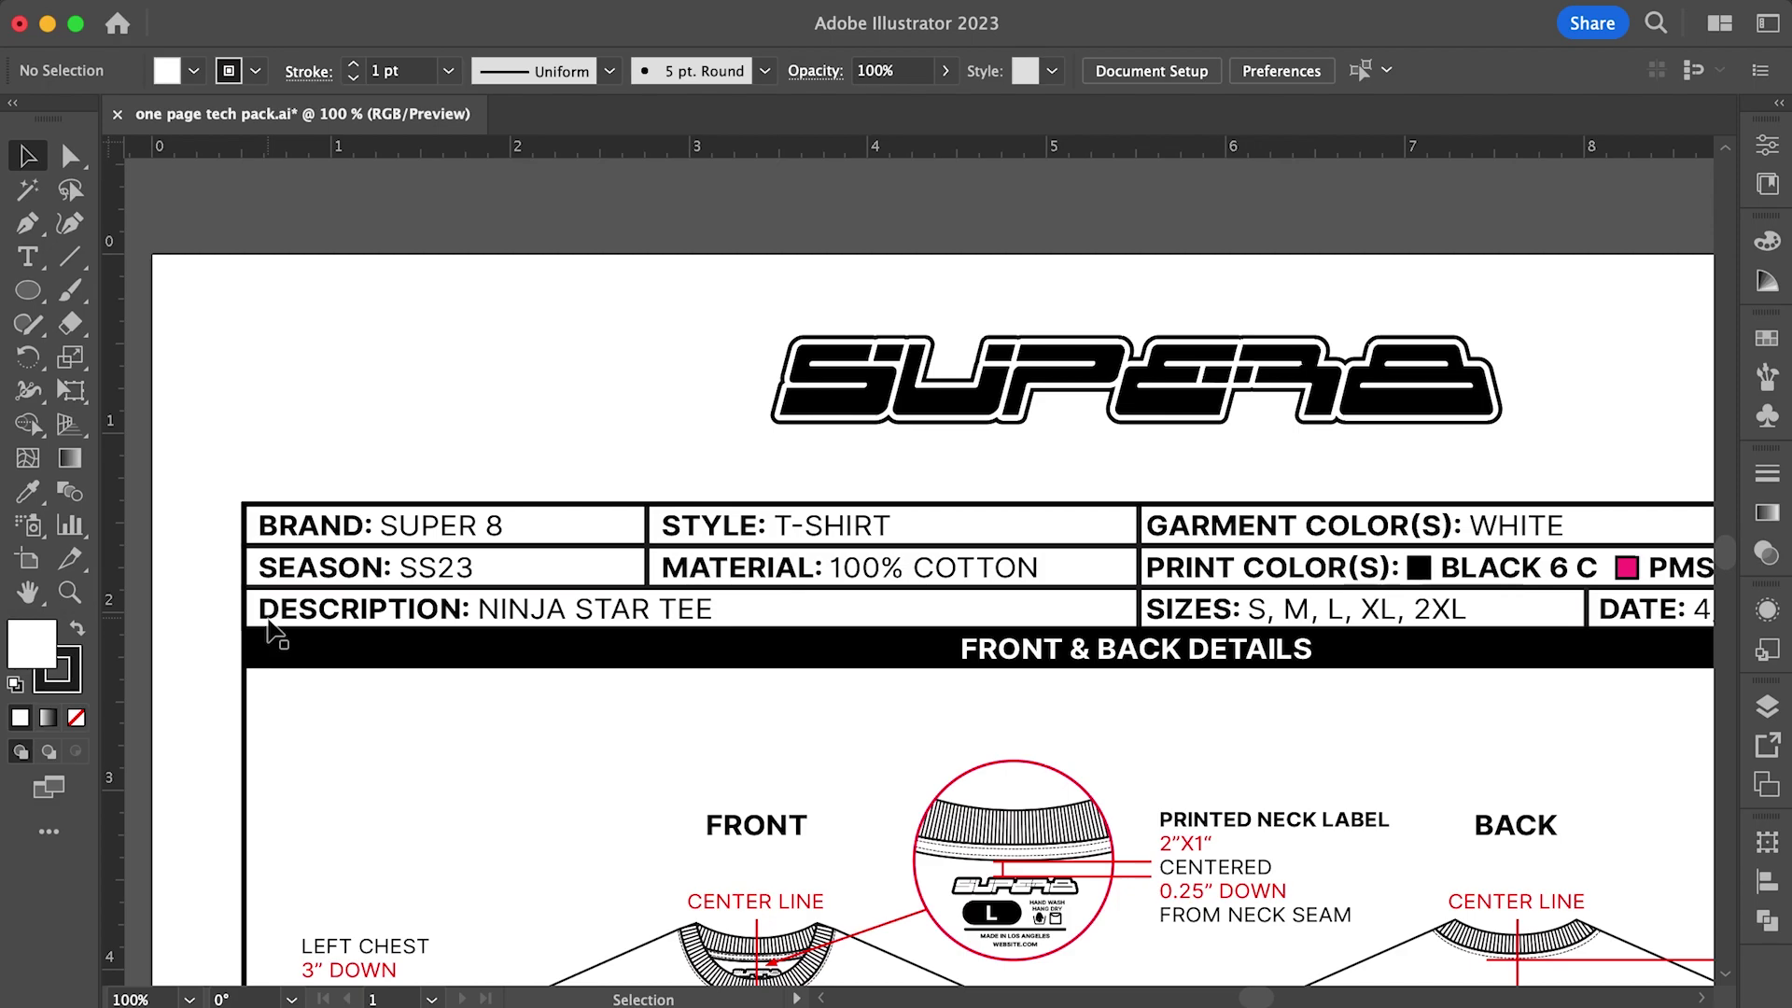
scroll(616, 639, right, 5)
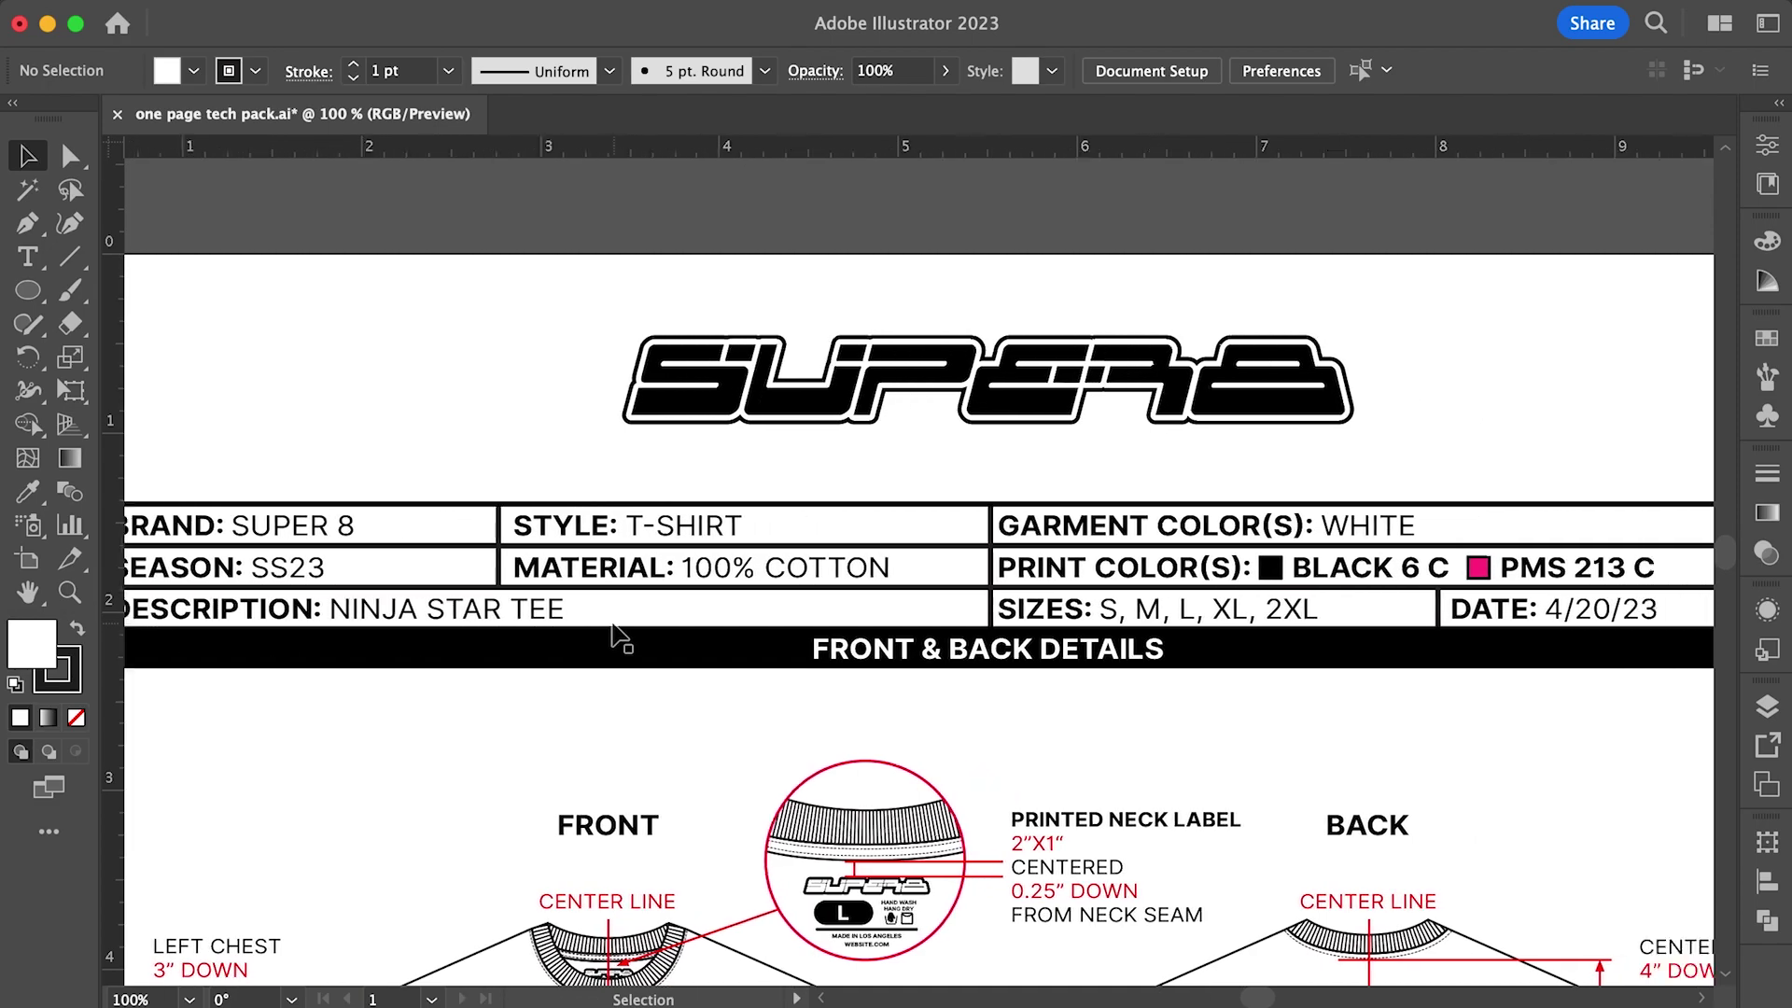
scroll(1015, 637, right, 4)
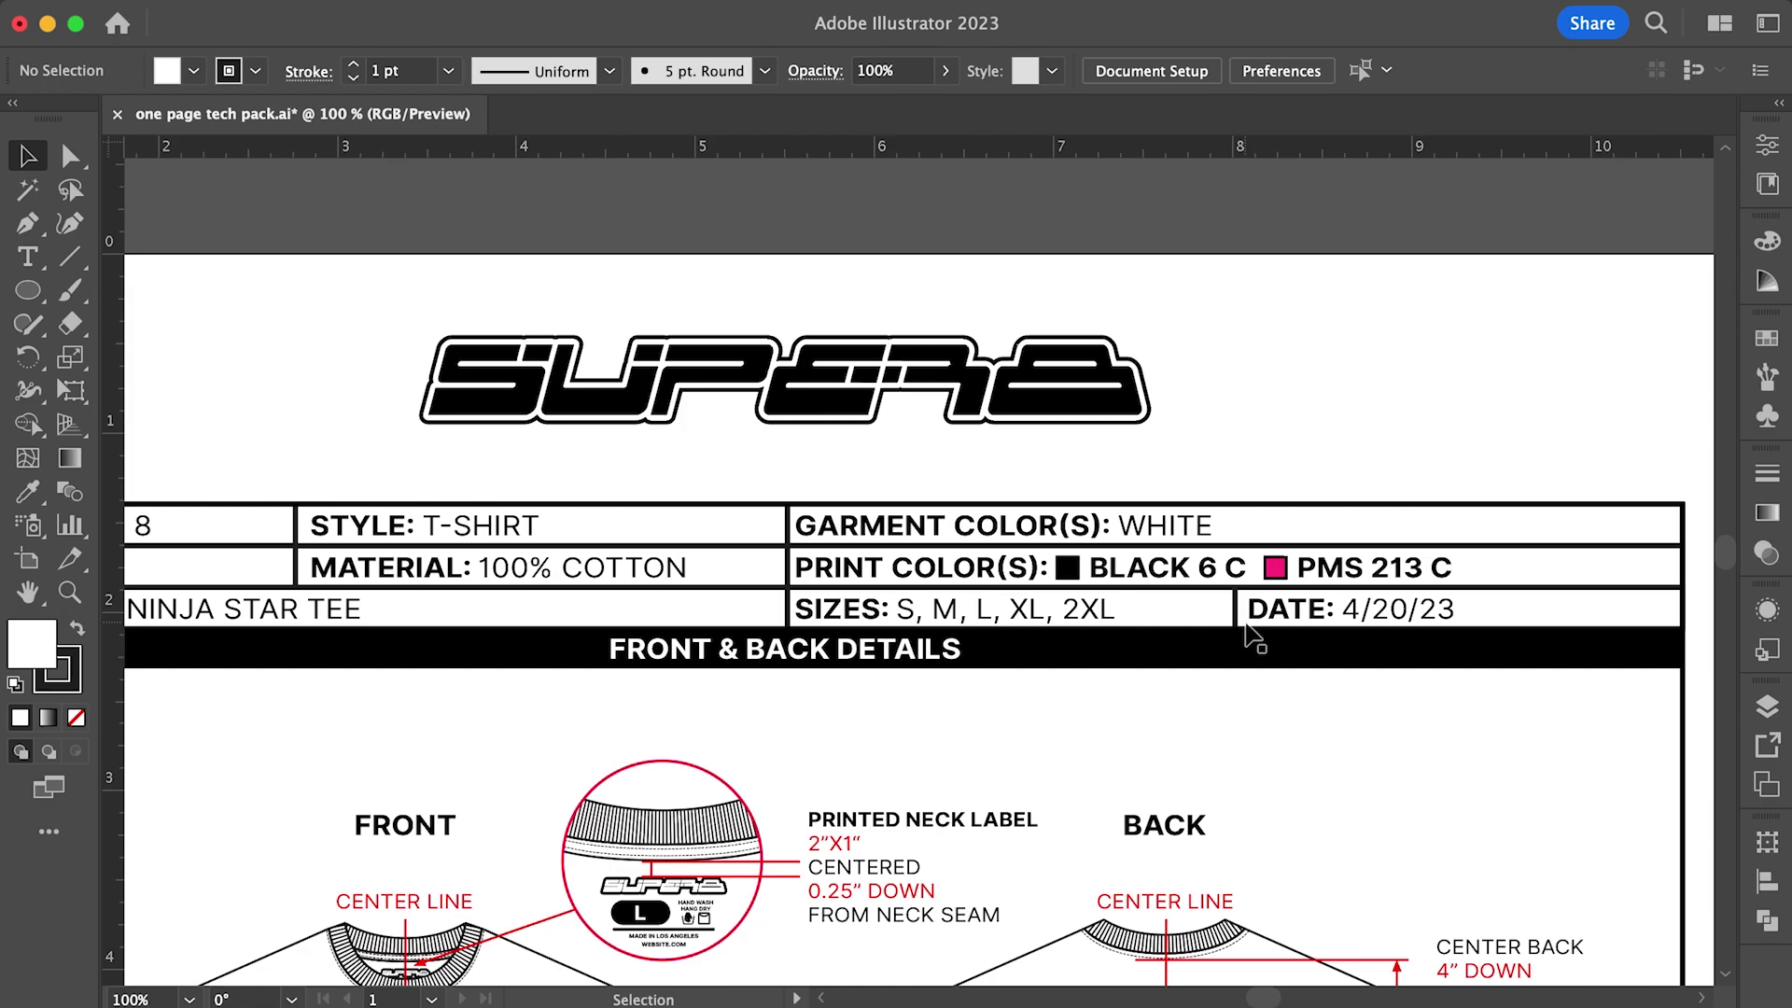
scroll(1246, 625, left, 3)
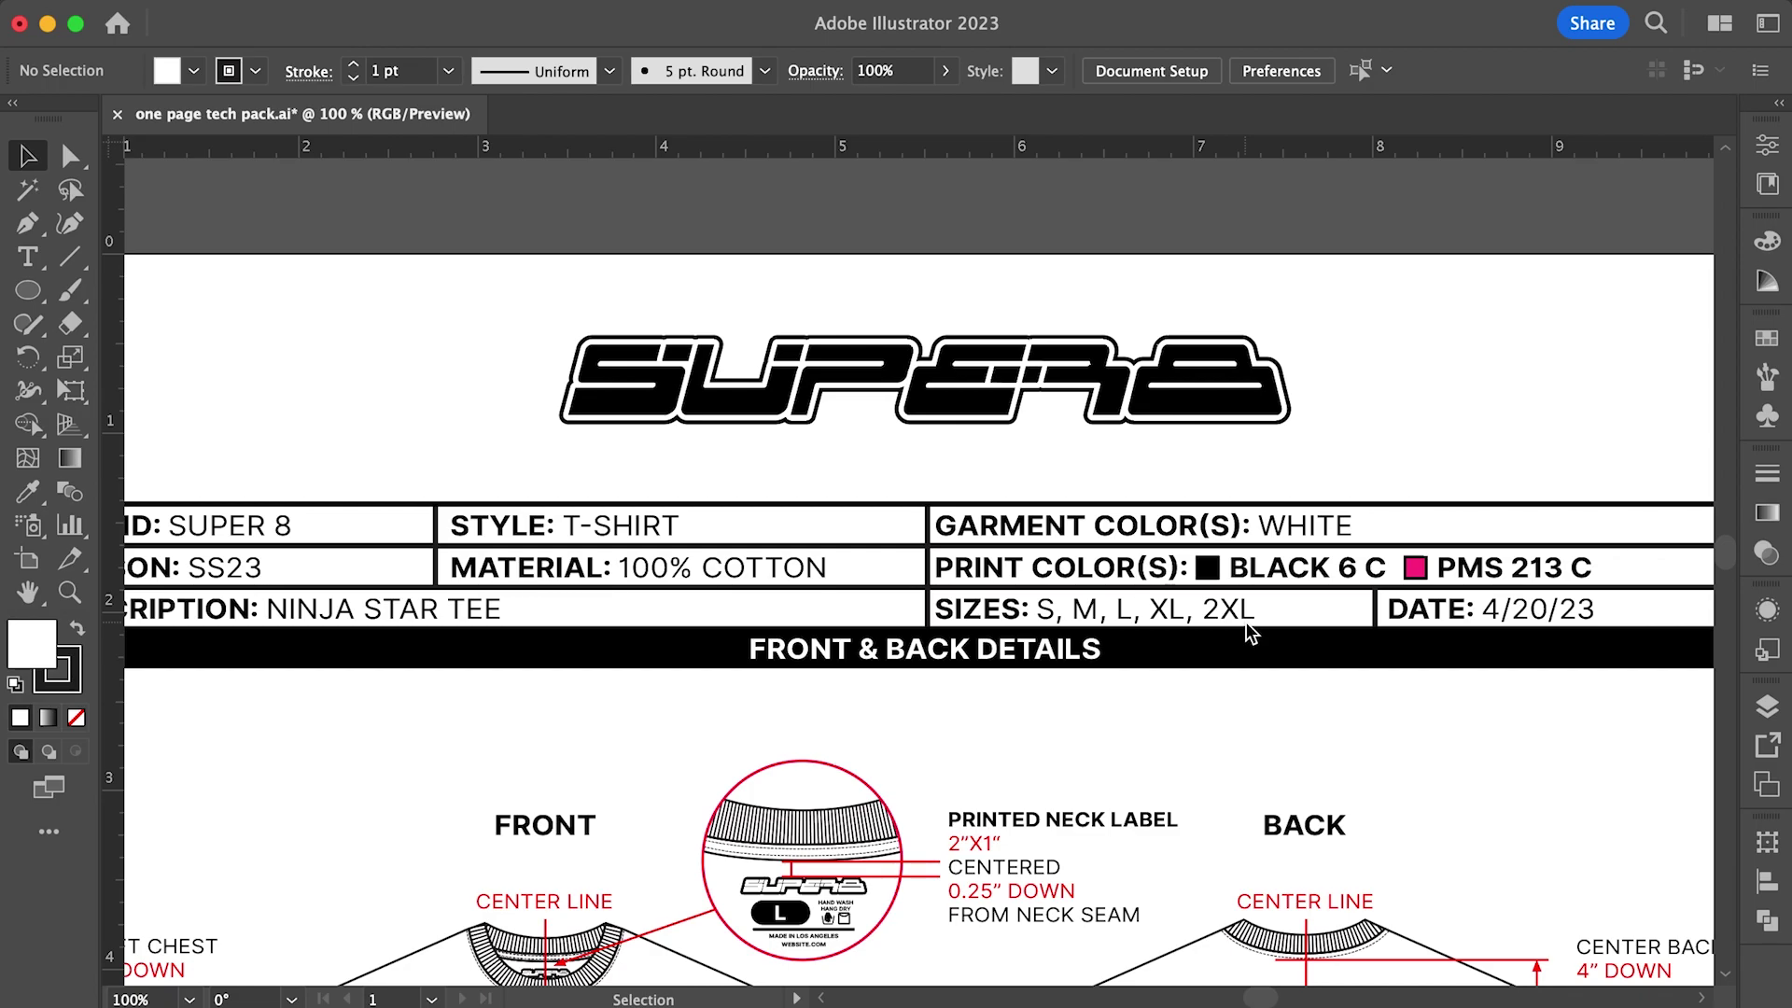
scroll(1245, 621, down, 10)
scroll(1246, 621, left, 3)
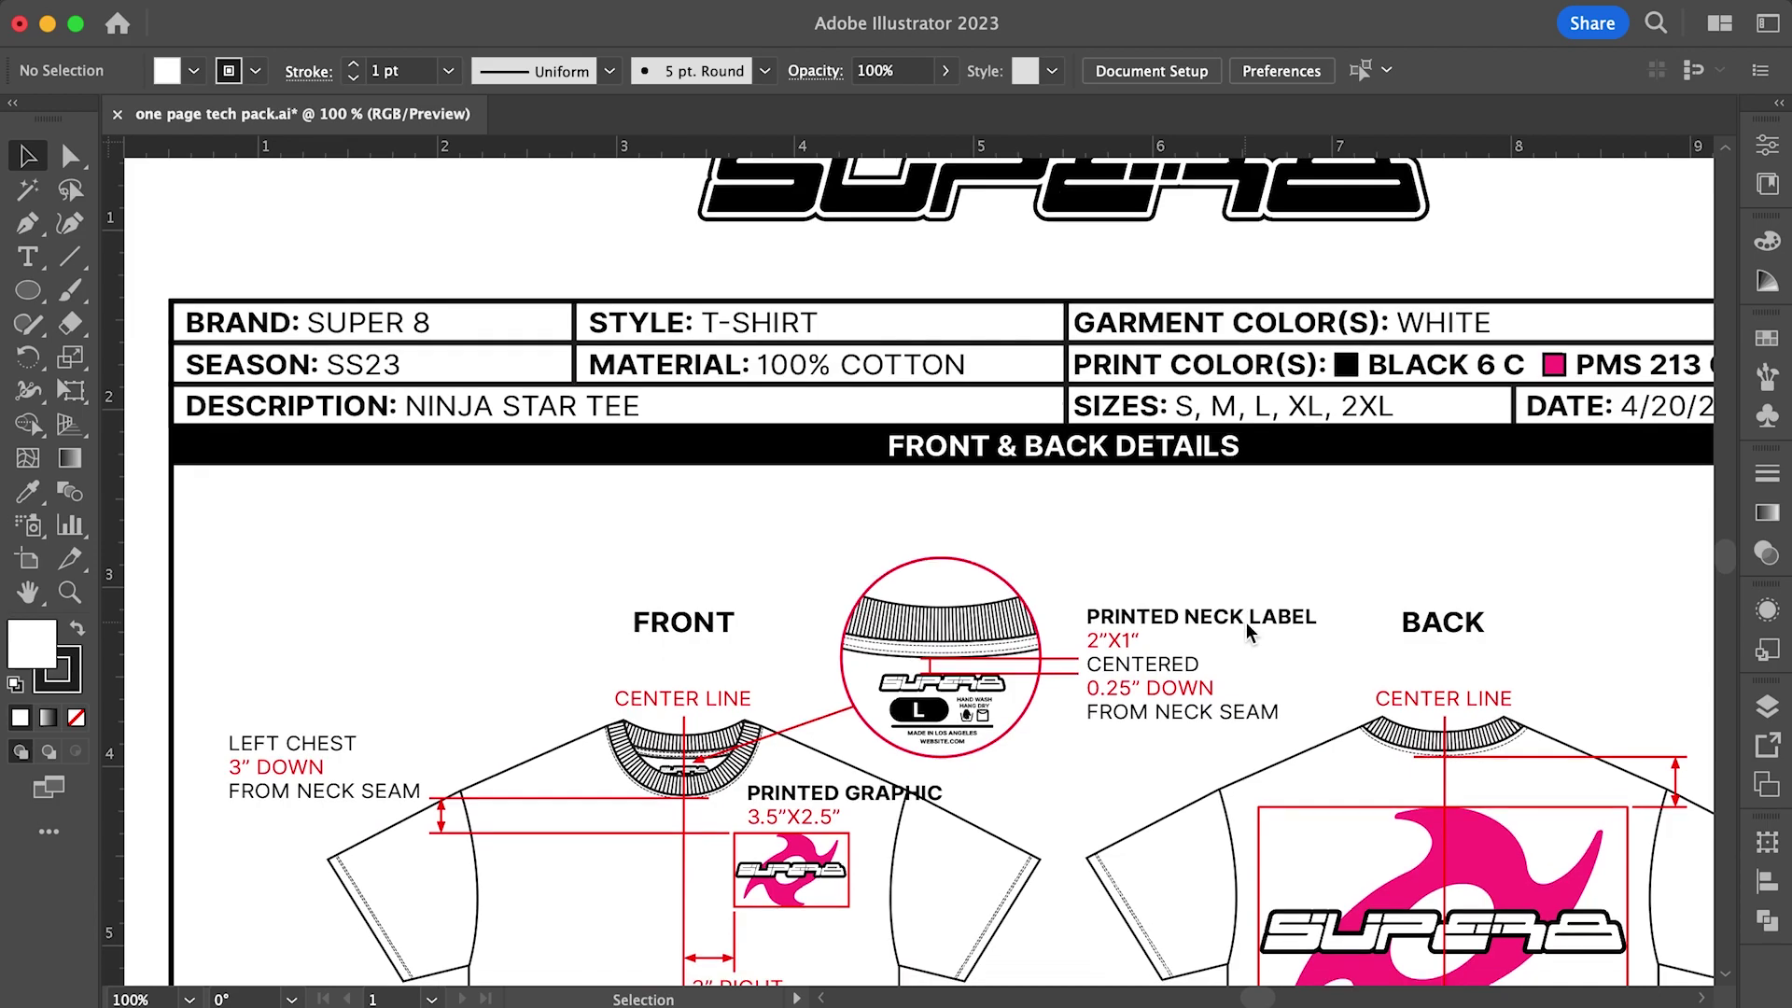
Zoom out to 66.67% to fit the whole tech pack artboard in the window
scroll(1246, 624, right, 3)
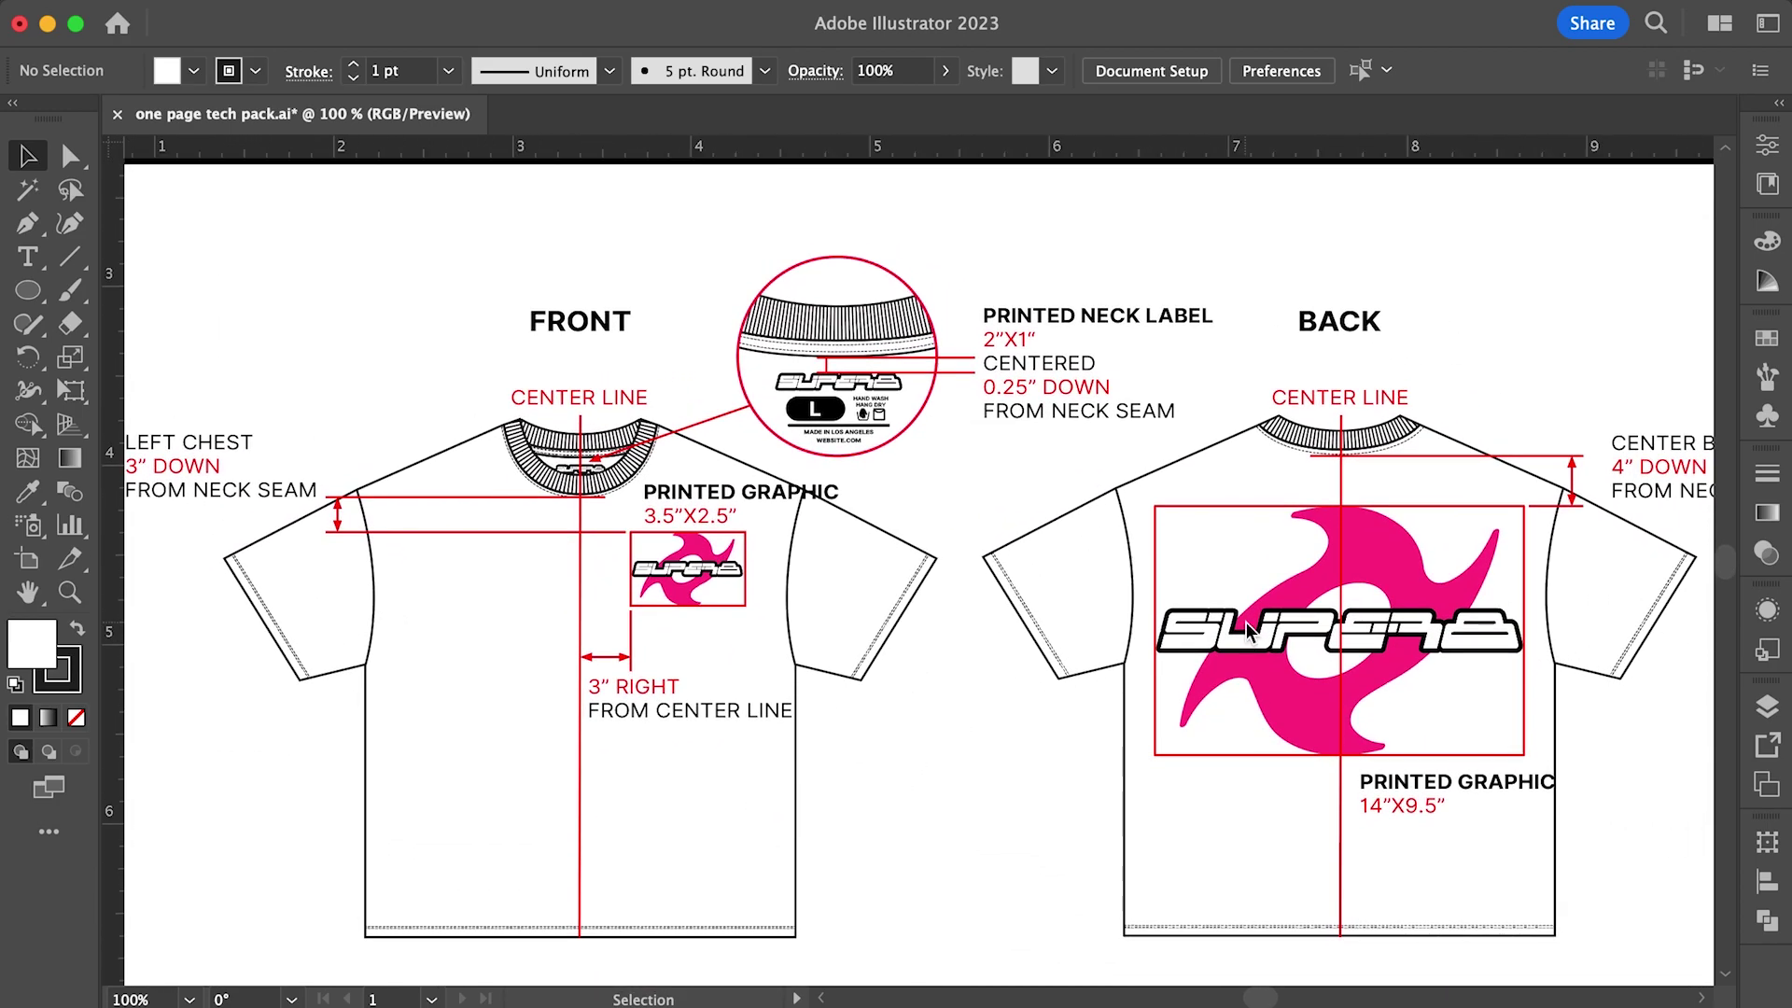
key(super+minus)
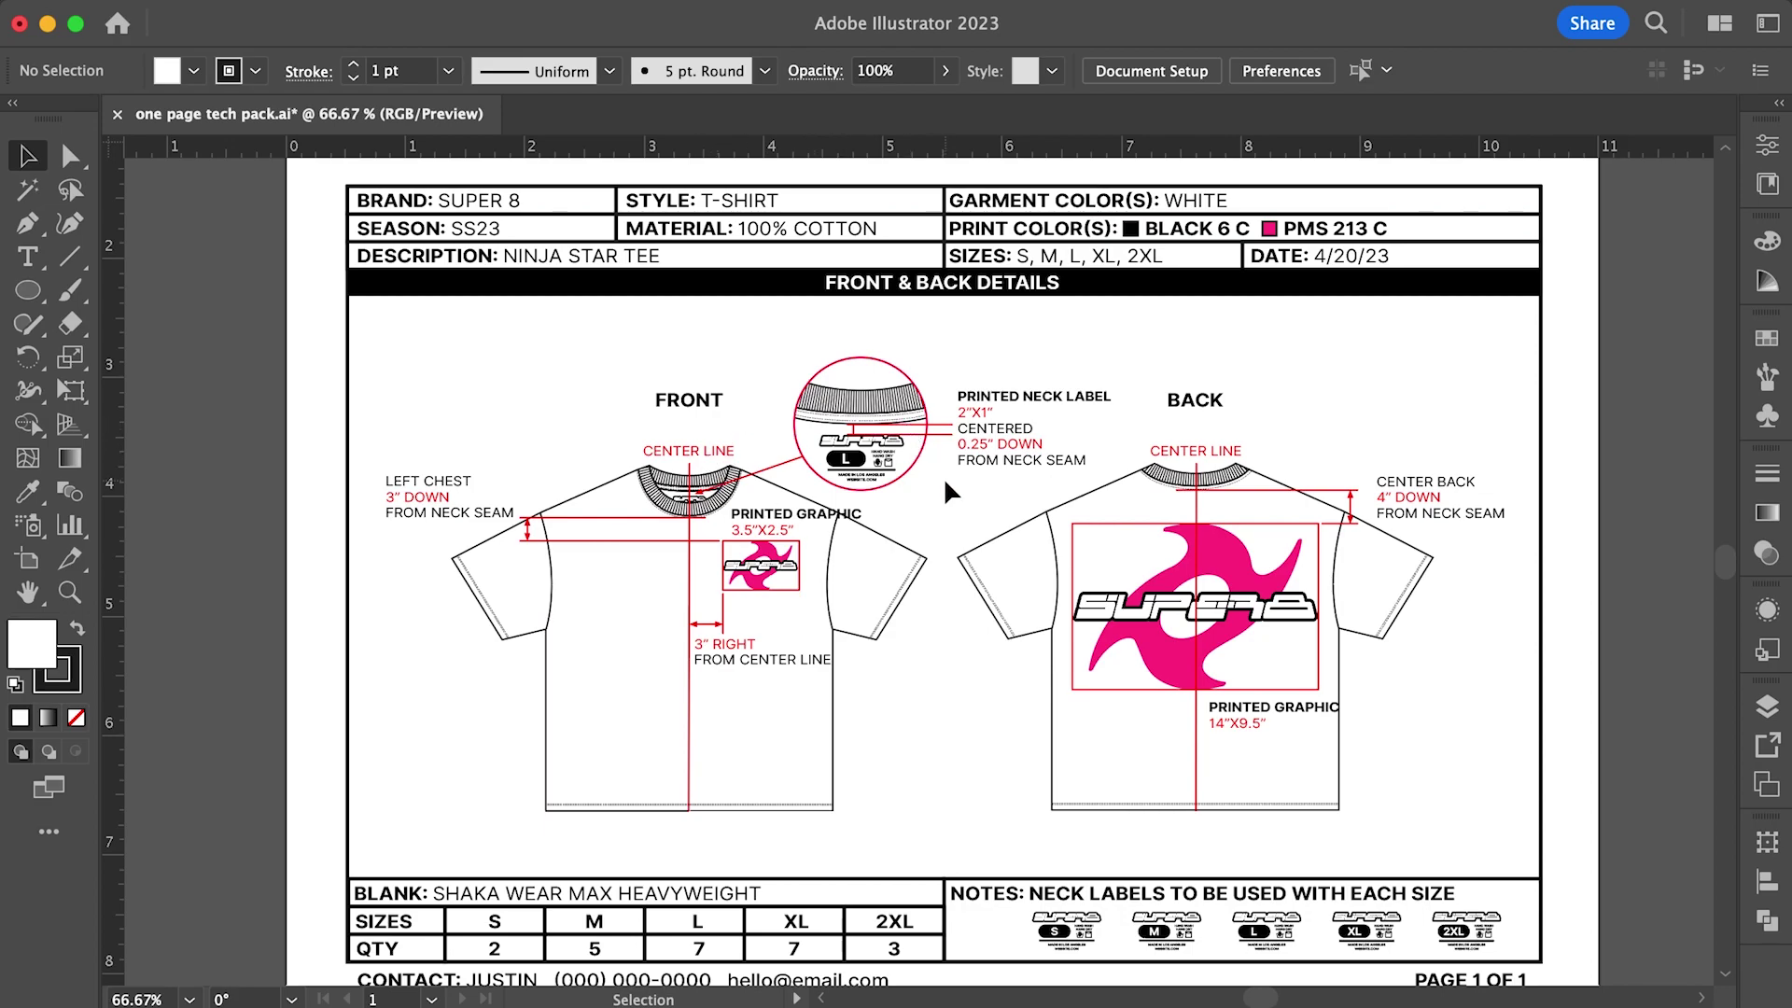
key(super+equal)
key(super+equal)
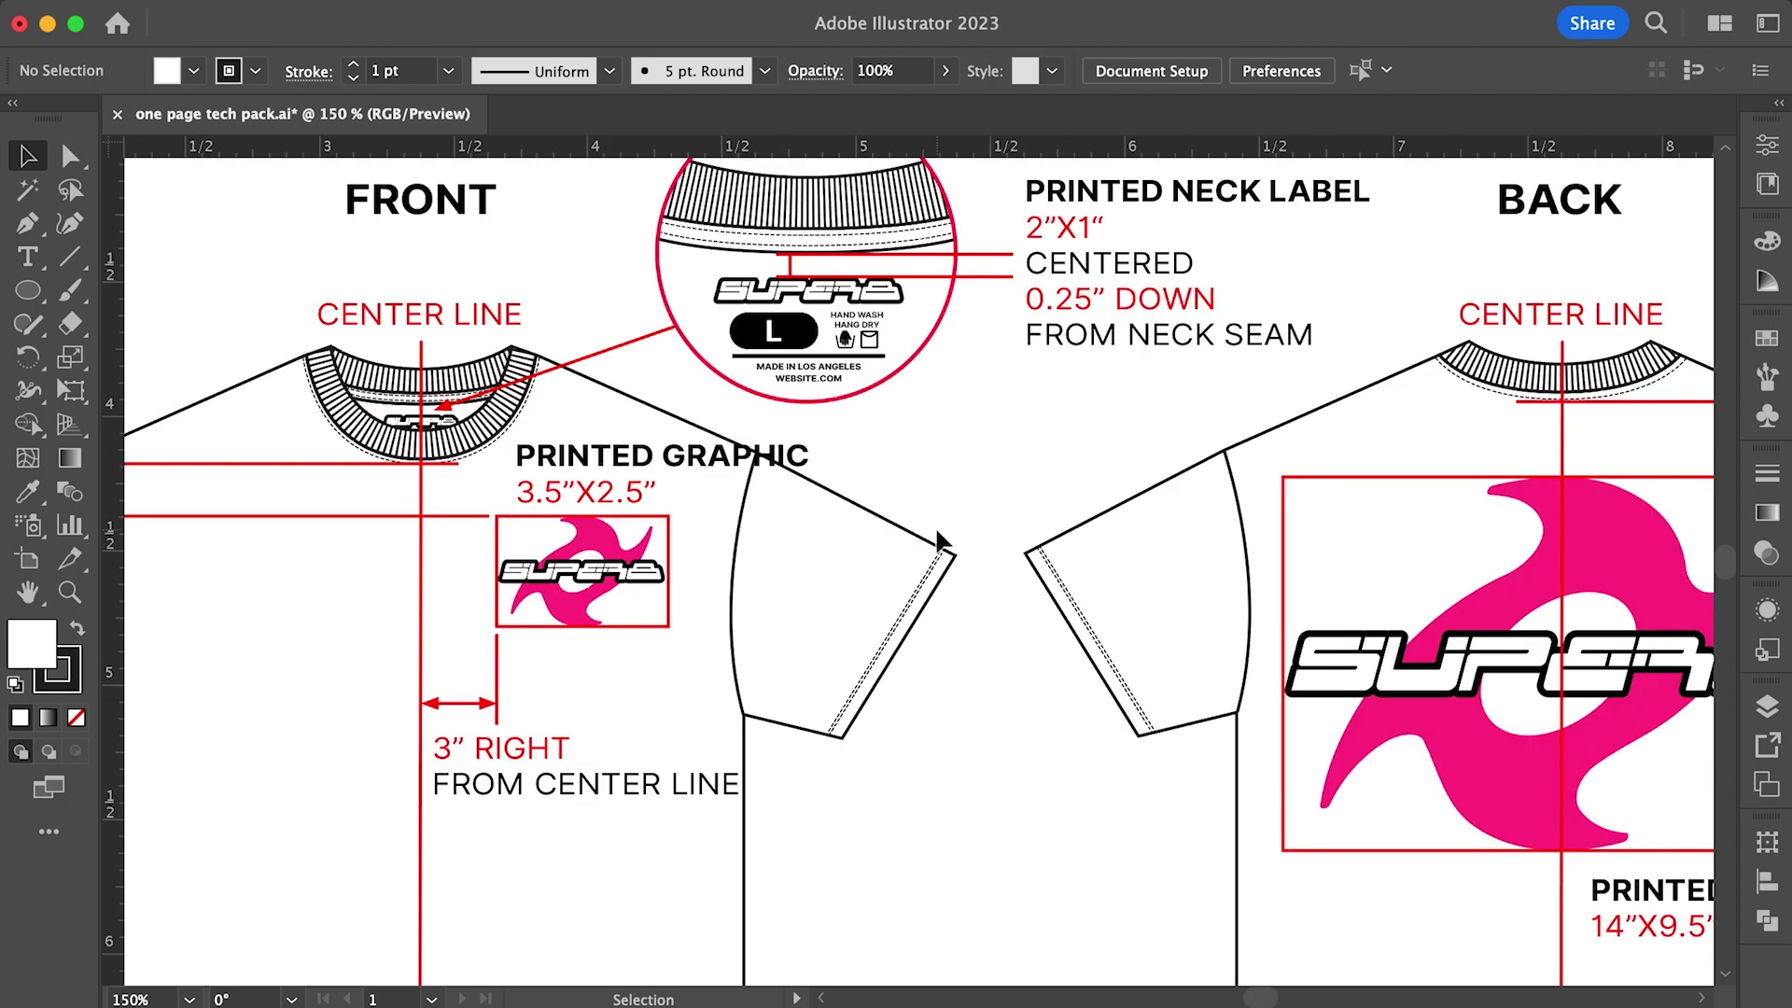
Pan across the neck label and print callouts at 150%, then return to 100% for the 14"X9.5" back print
scroll(939, 538, up, 5)
scroll(940, 540, left, 1)
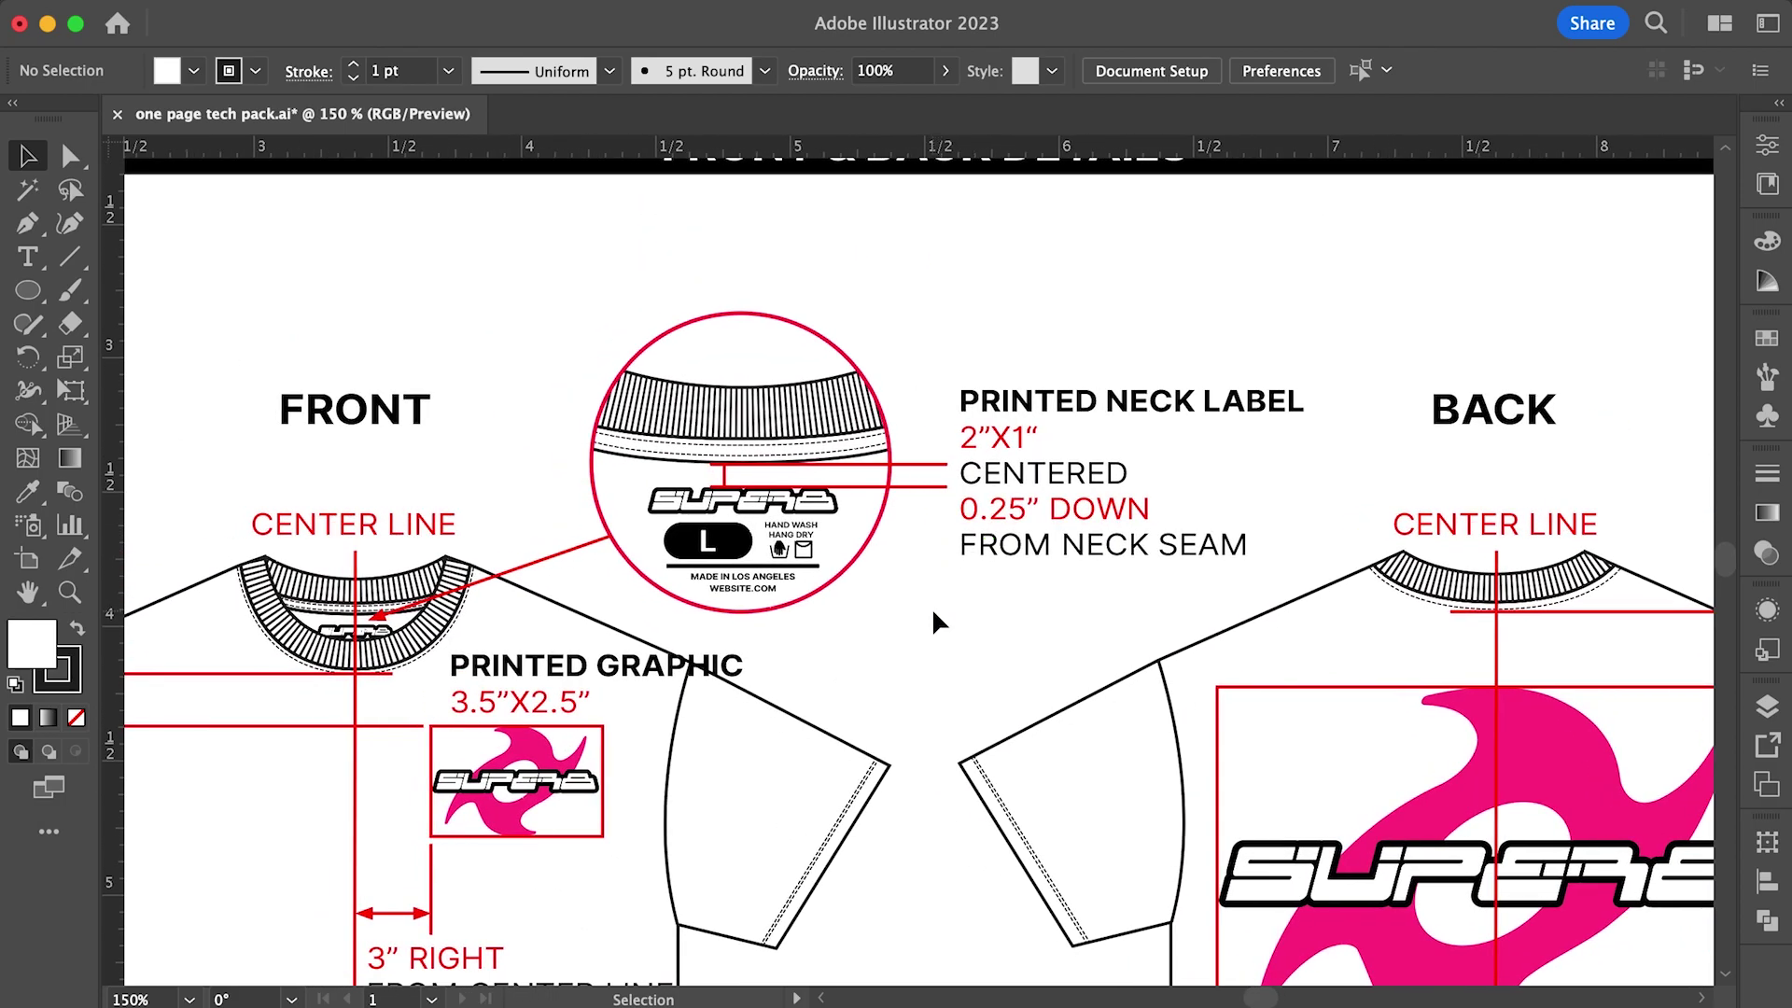
scroll(932, 616, left, 2)
scroll(931, 616, up, 1)
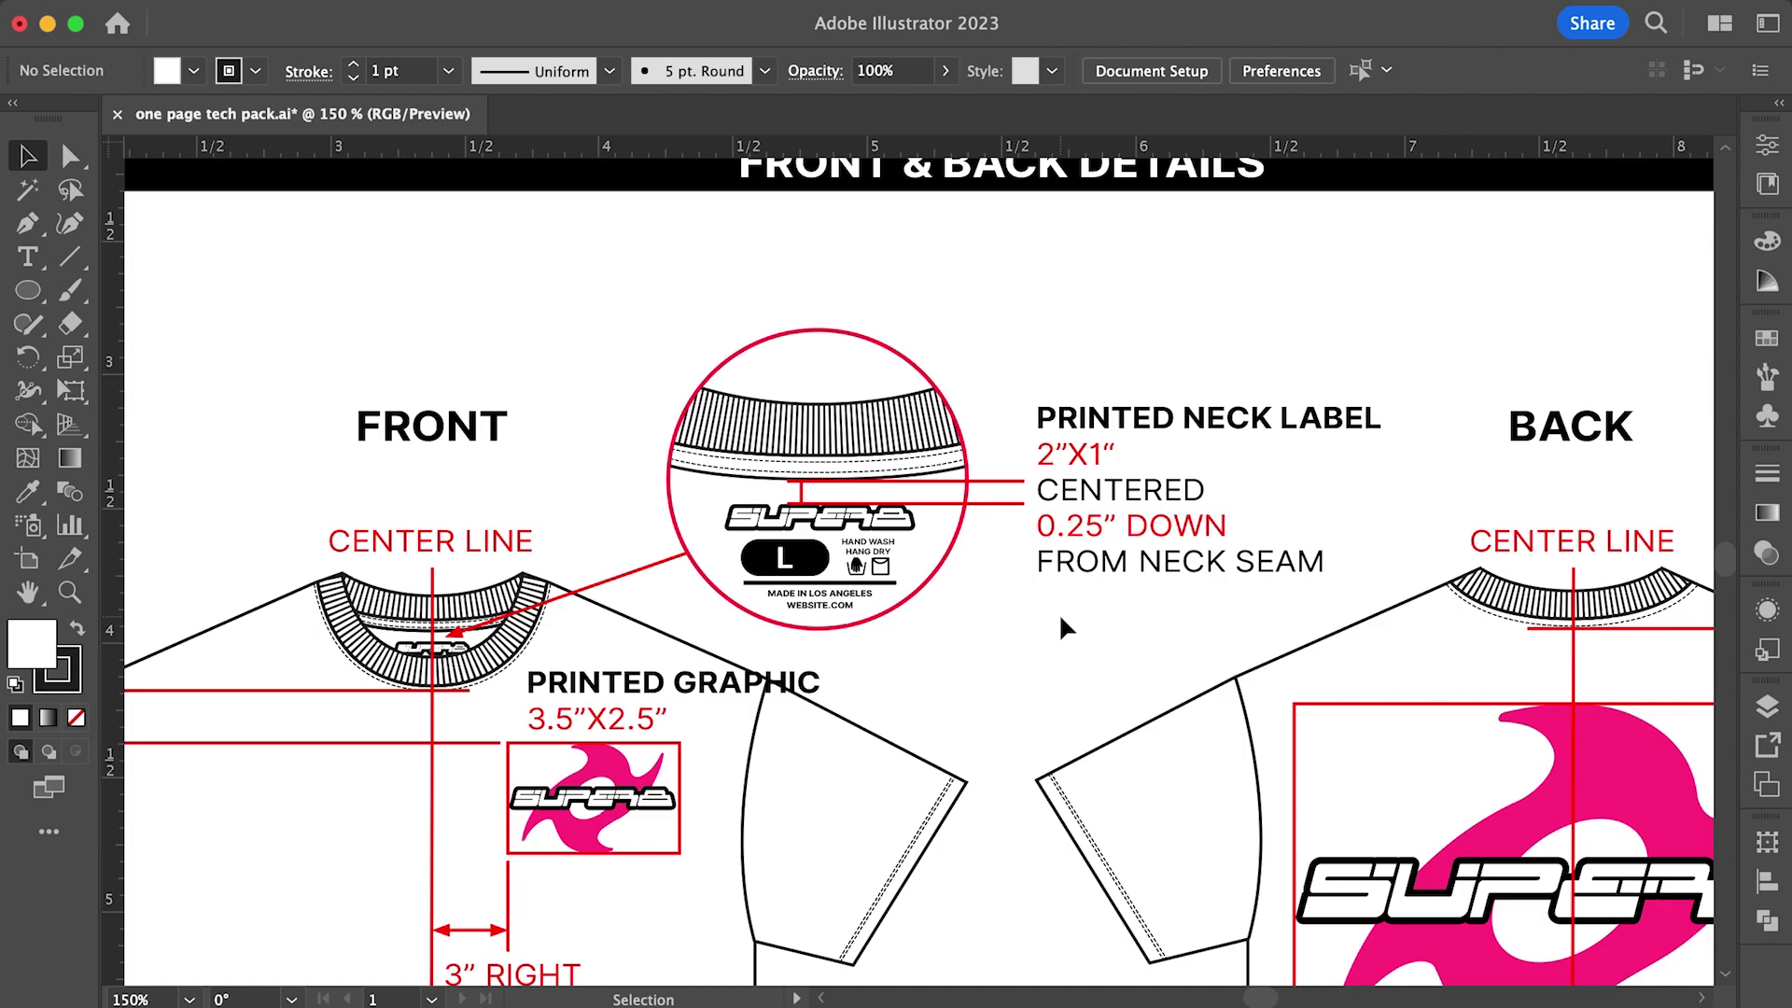
scroll(1061, 618, down, 1)
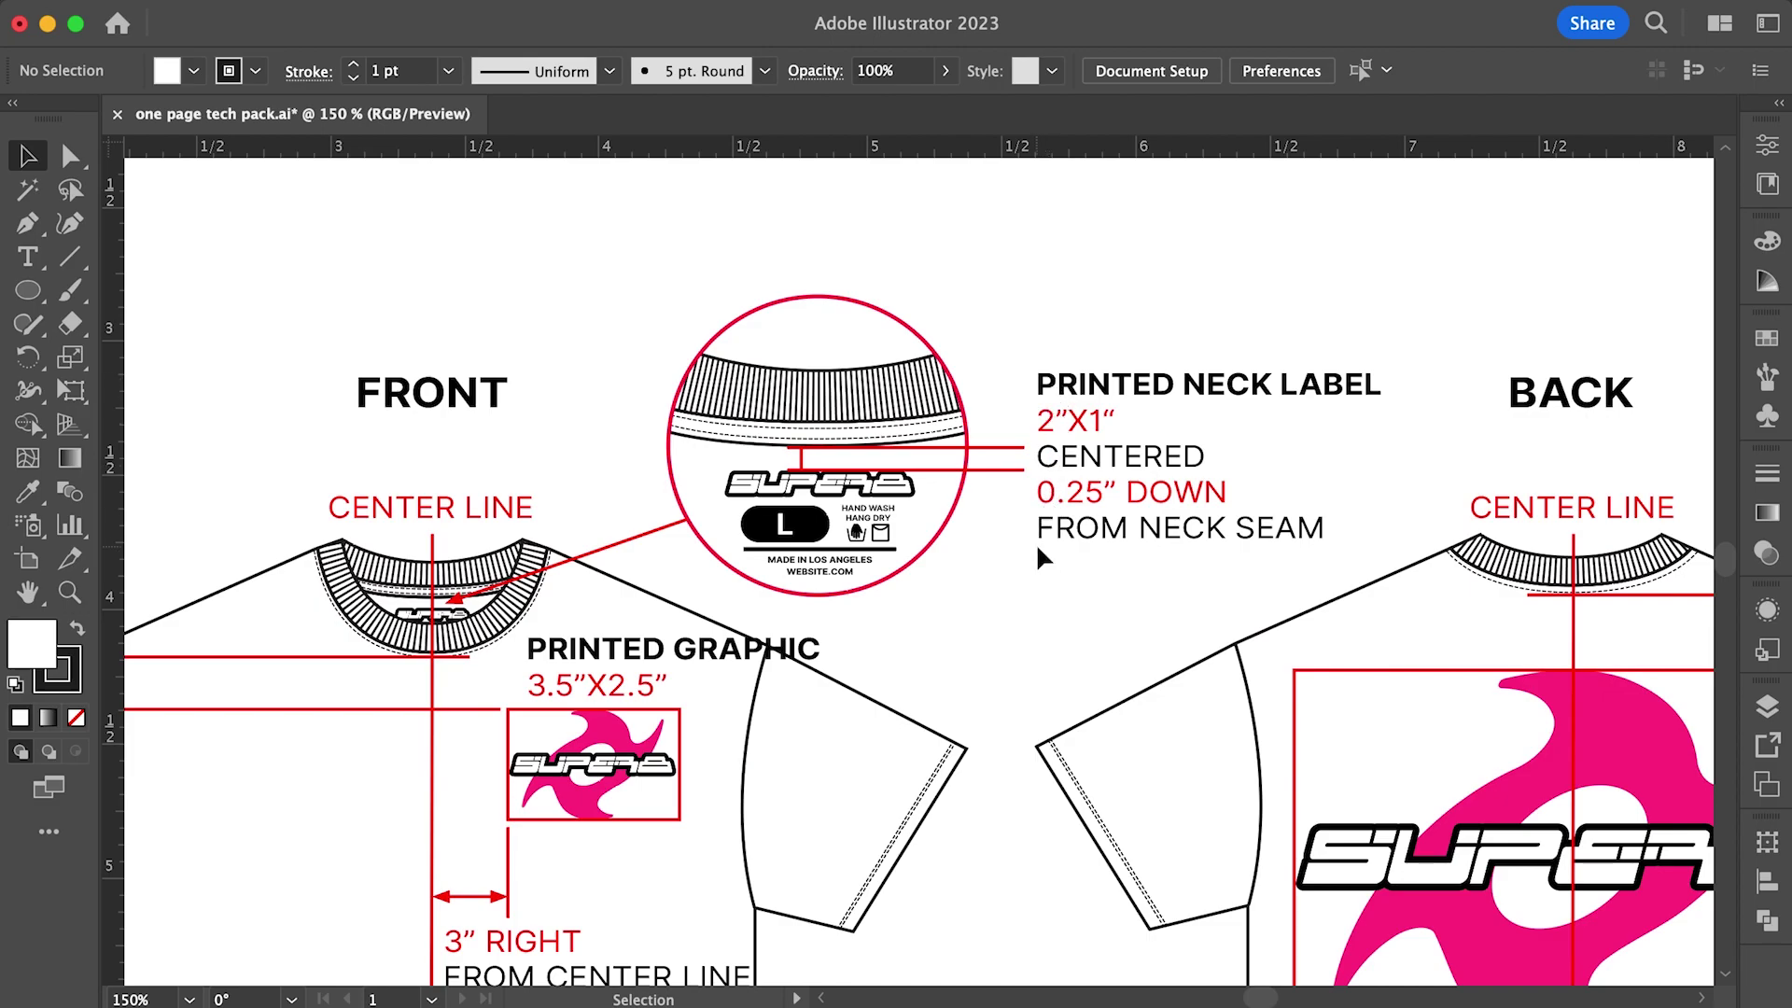
scroll(1038, 547, right, 3)
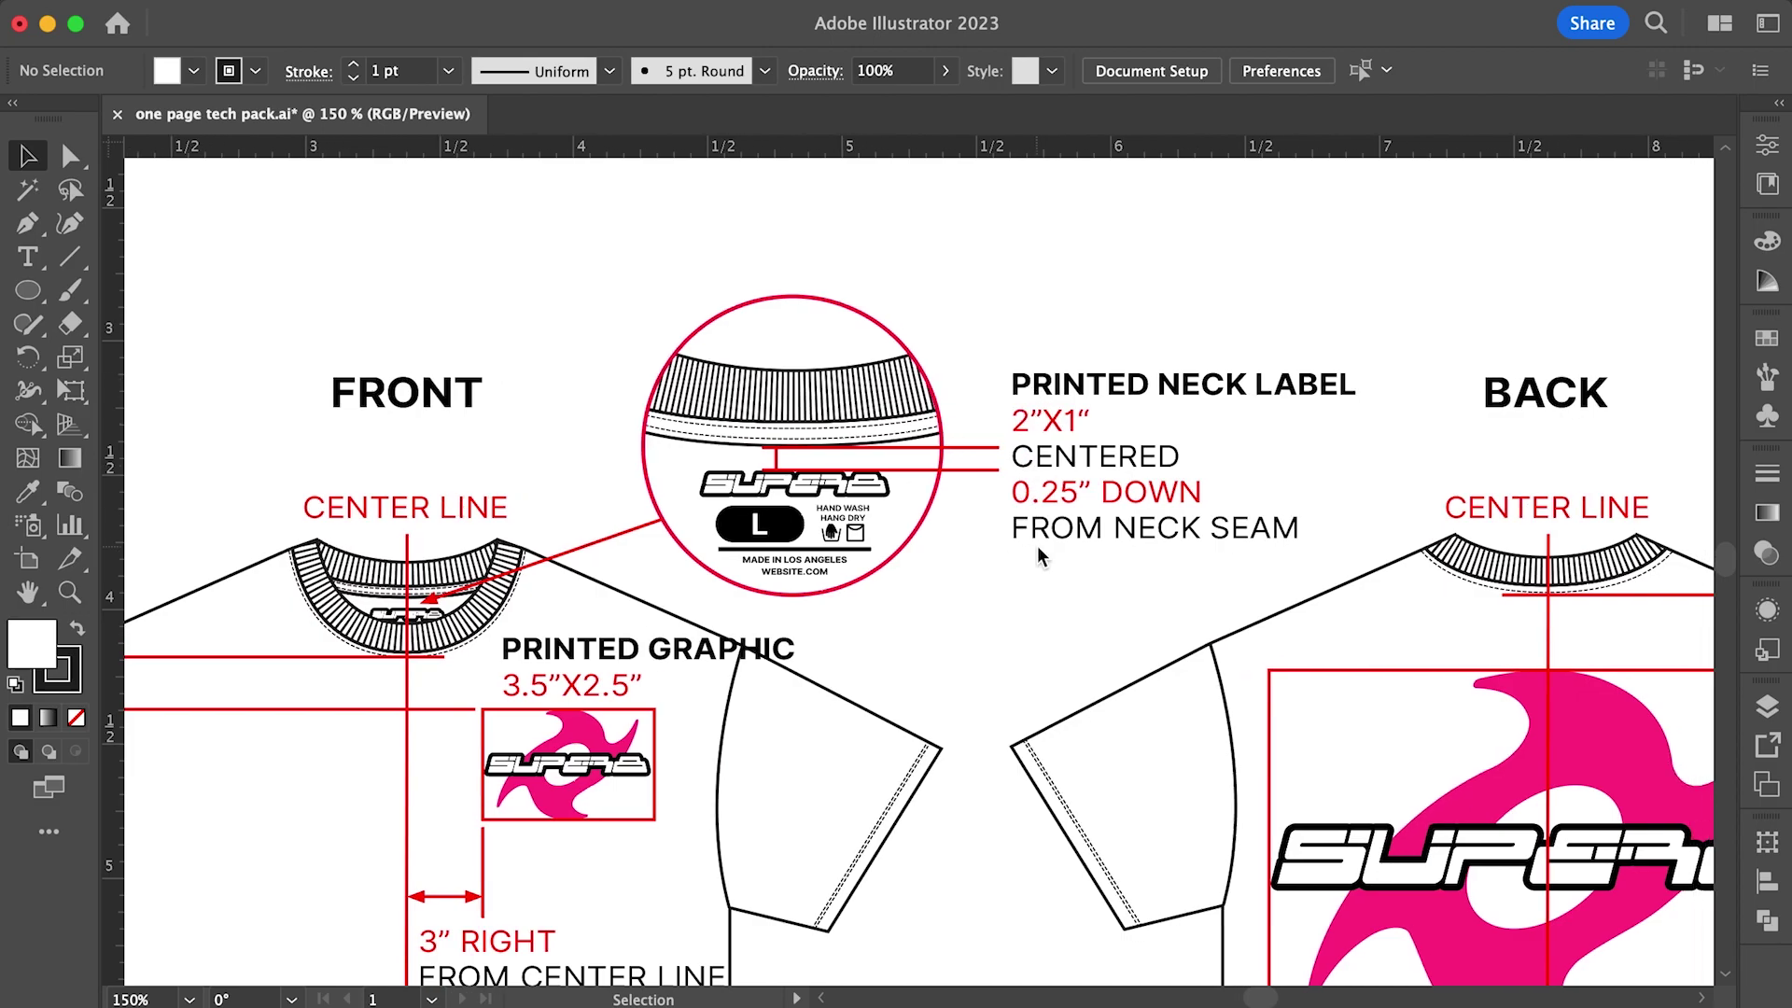
scroll(1038, 547, down, 2)
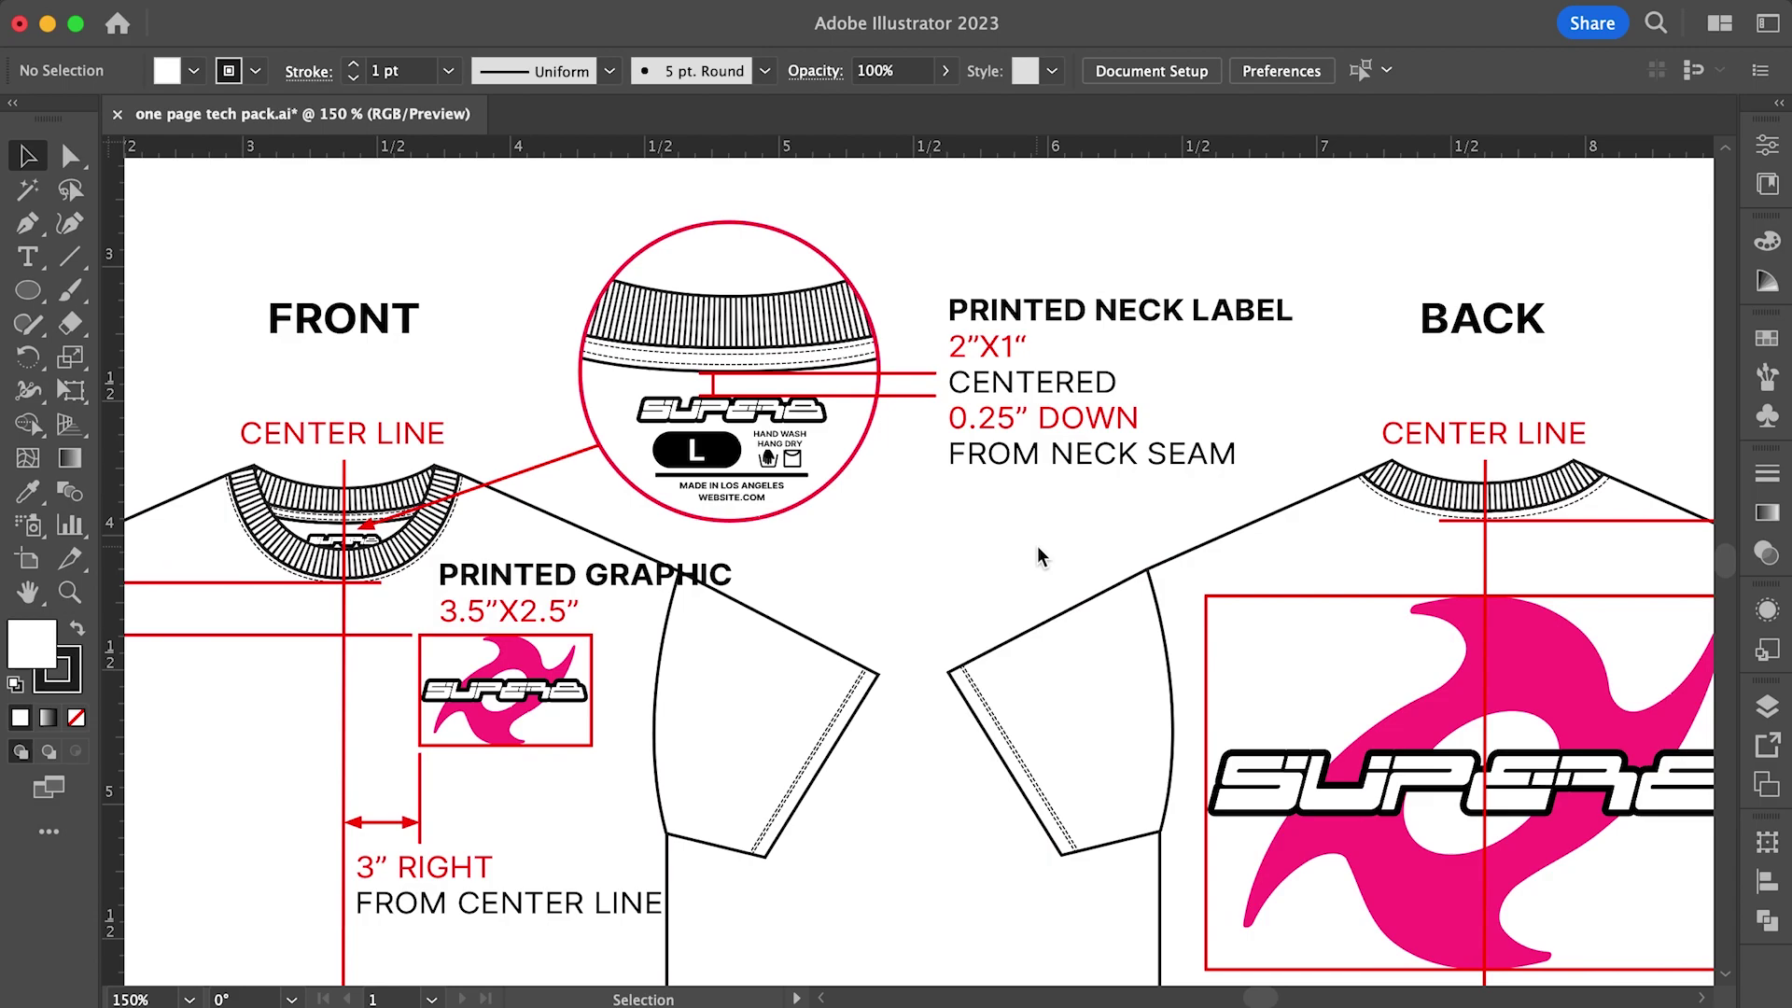
scroll(1038, 547, down, 4)
scroll(1038, 547, right, 3)
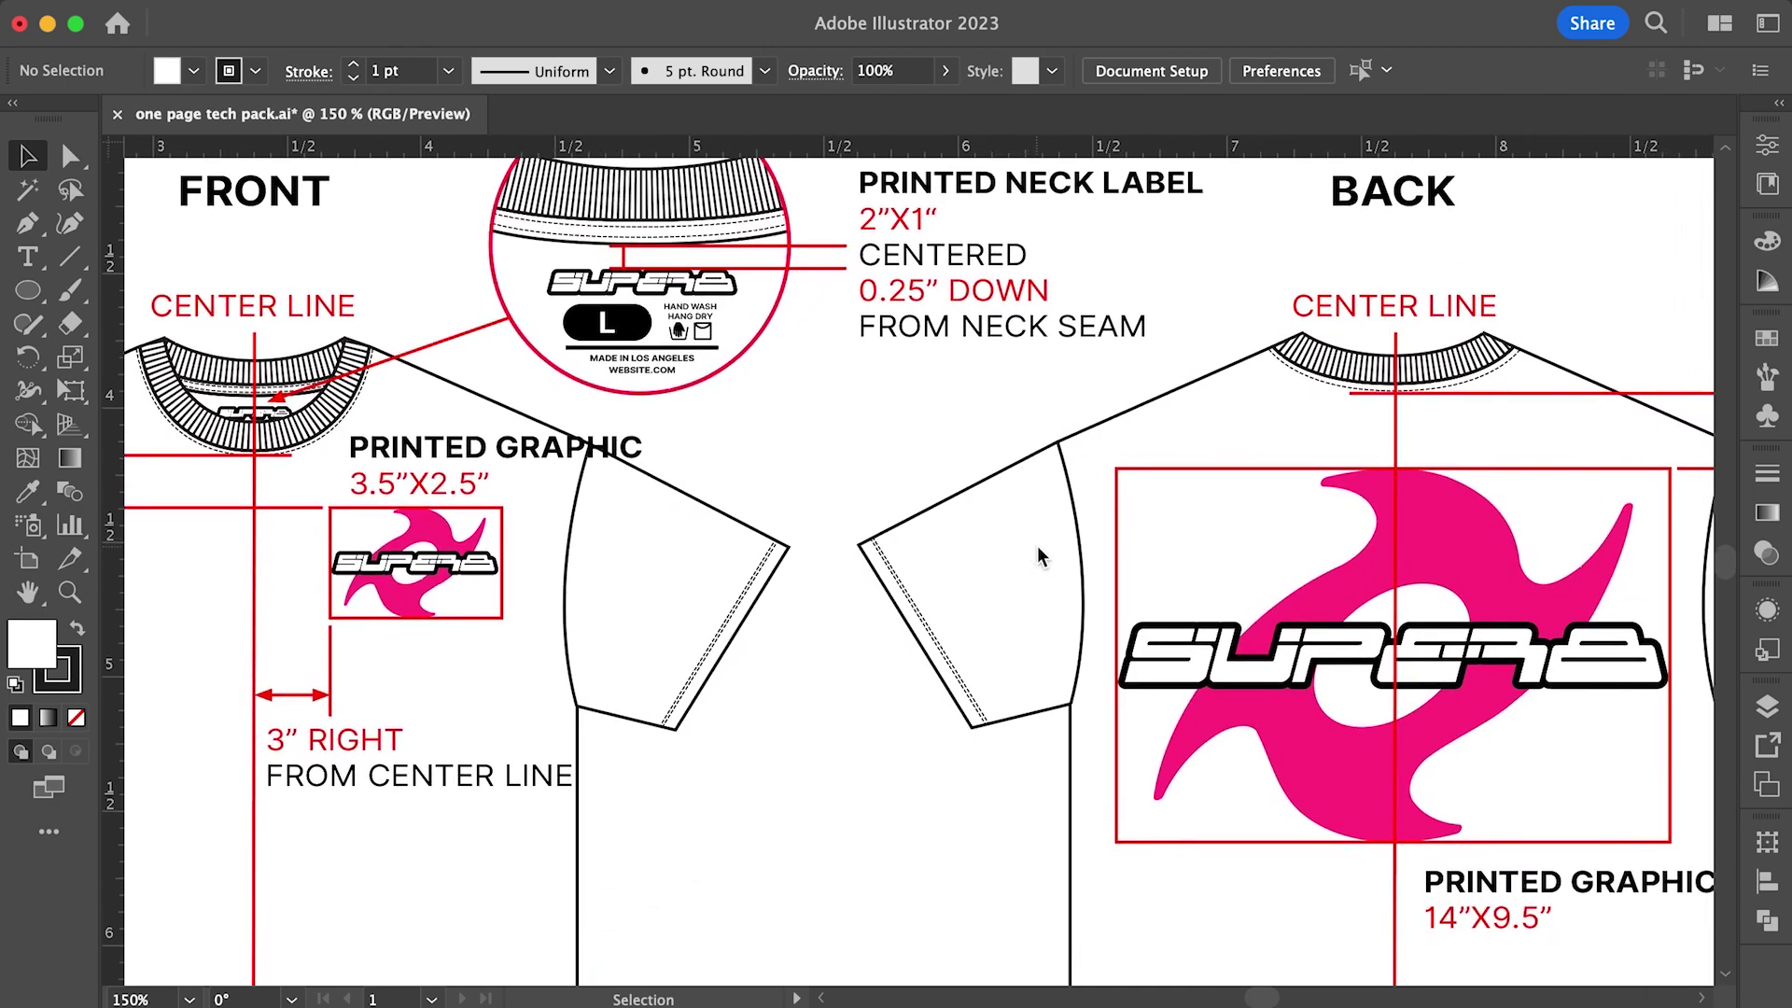
key(super+minus)
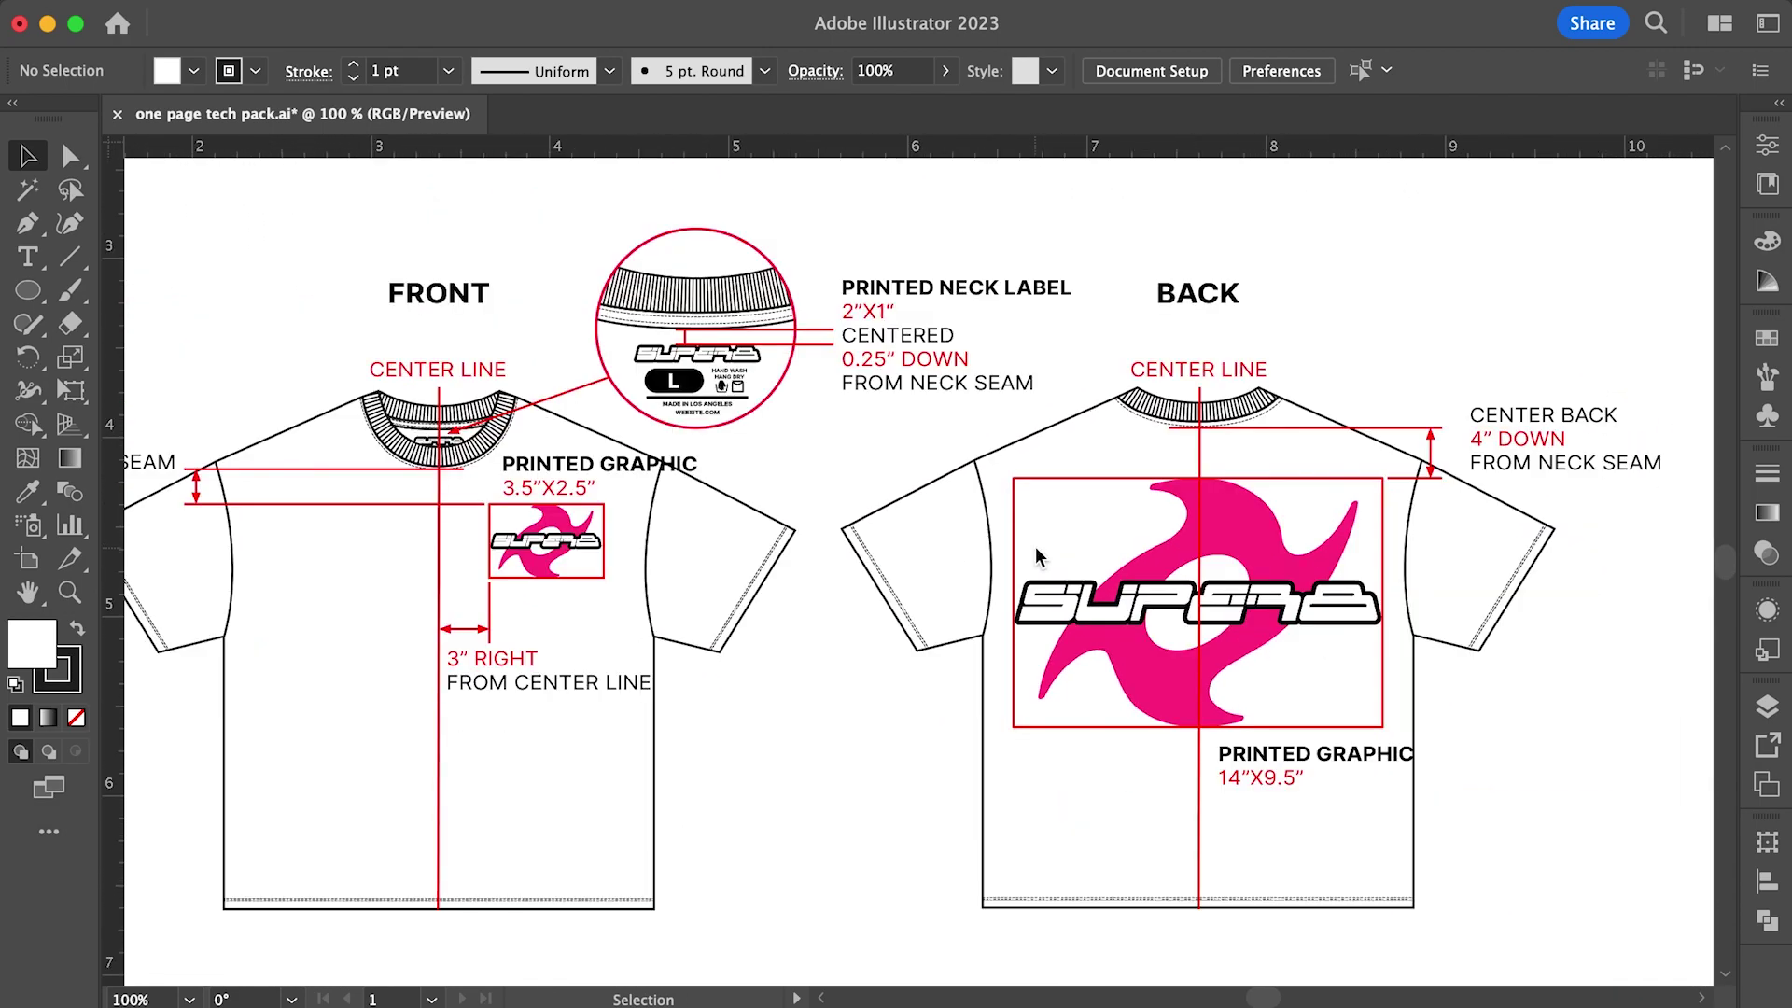
scroll(1036, 552, right, 1)
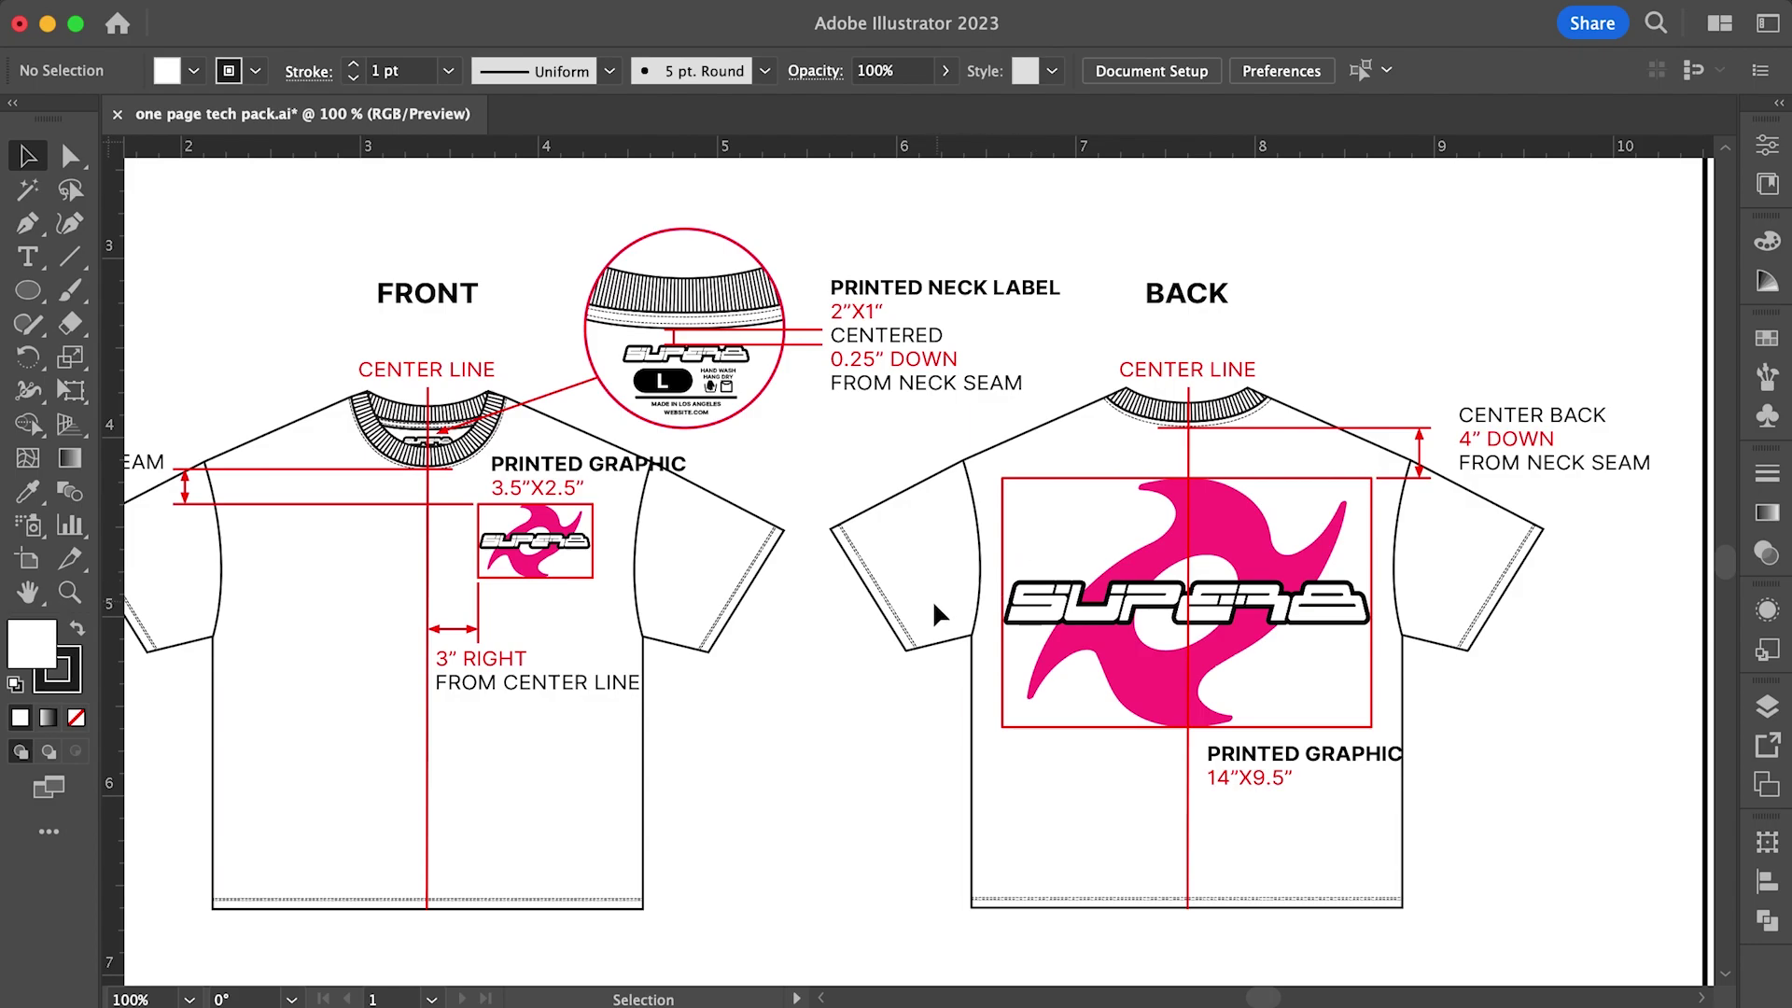
Scroll to the Shaka Wear Max Heavyweight blank table with quantities 2, 5, 7, 7, 3 for sizes S–2XL
scroll(853, 663, right, 3)
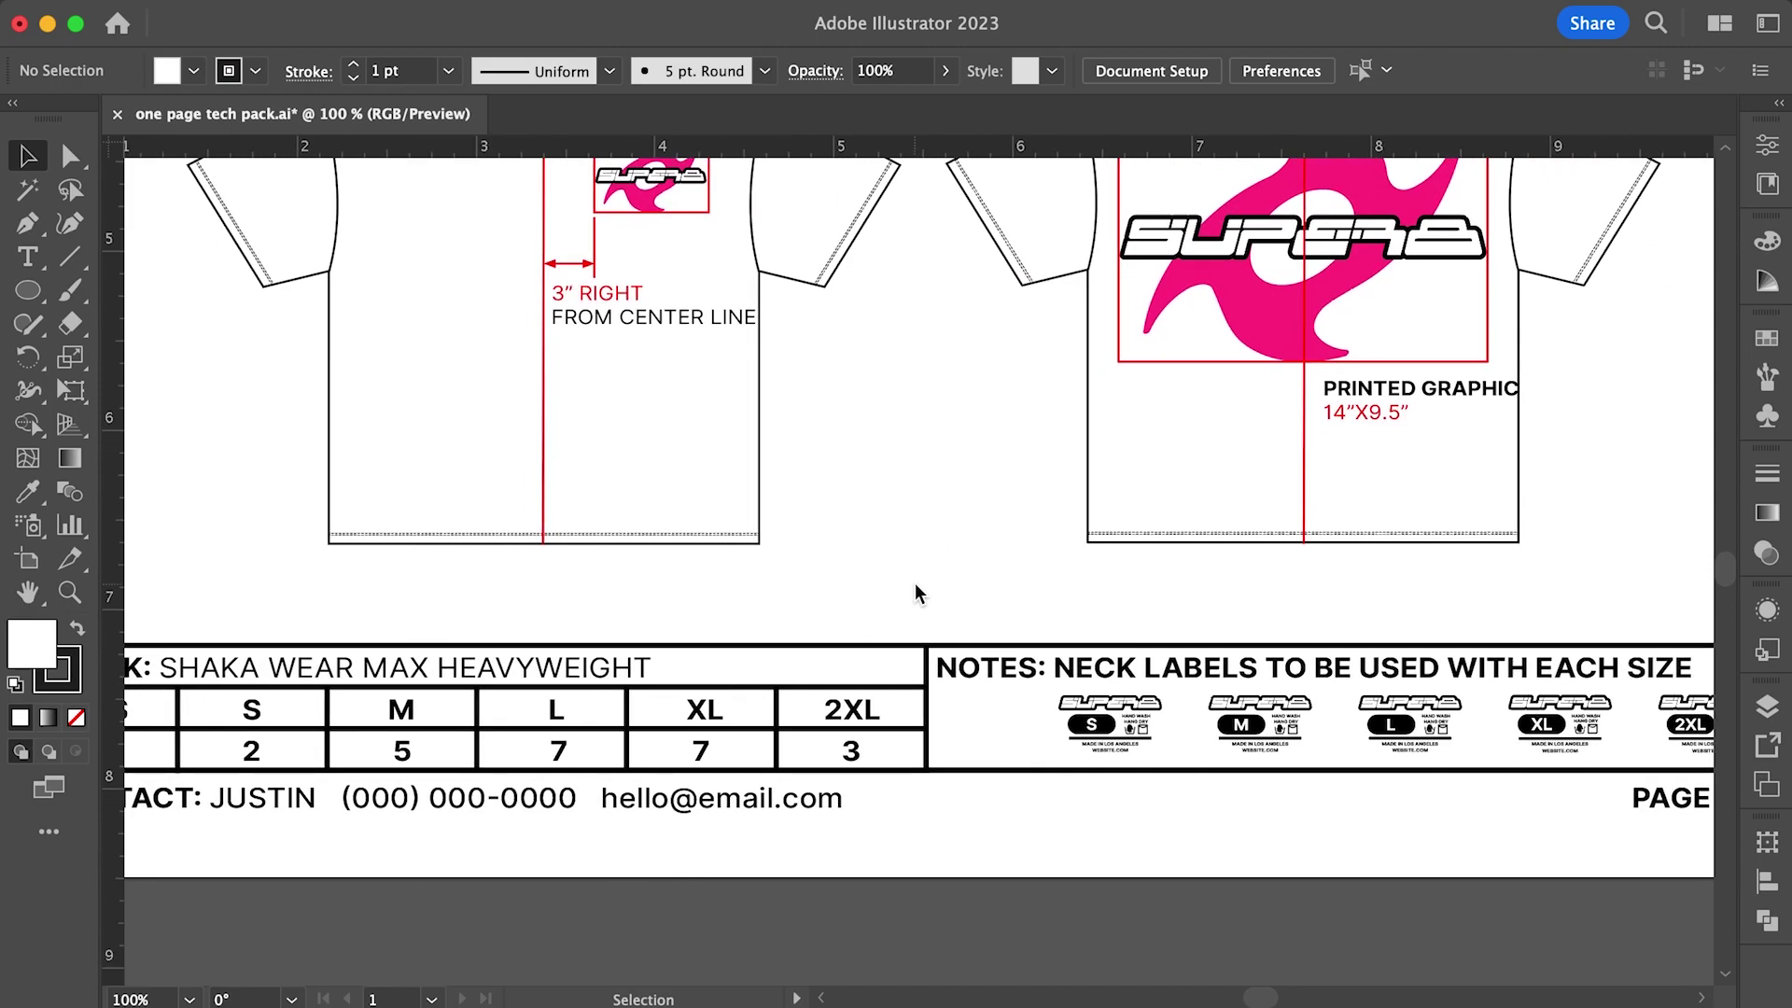
scroll(914, 582, left, 5)
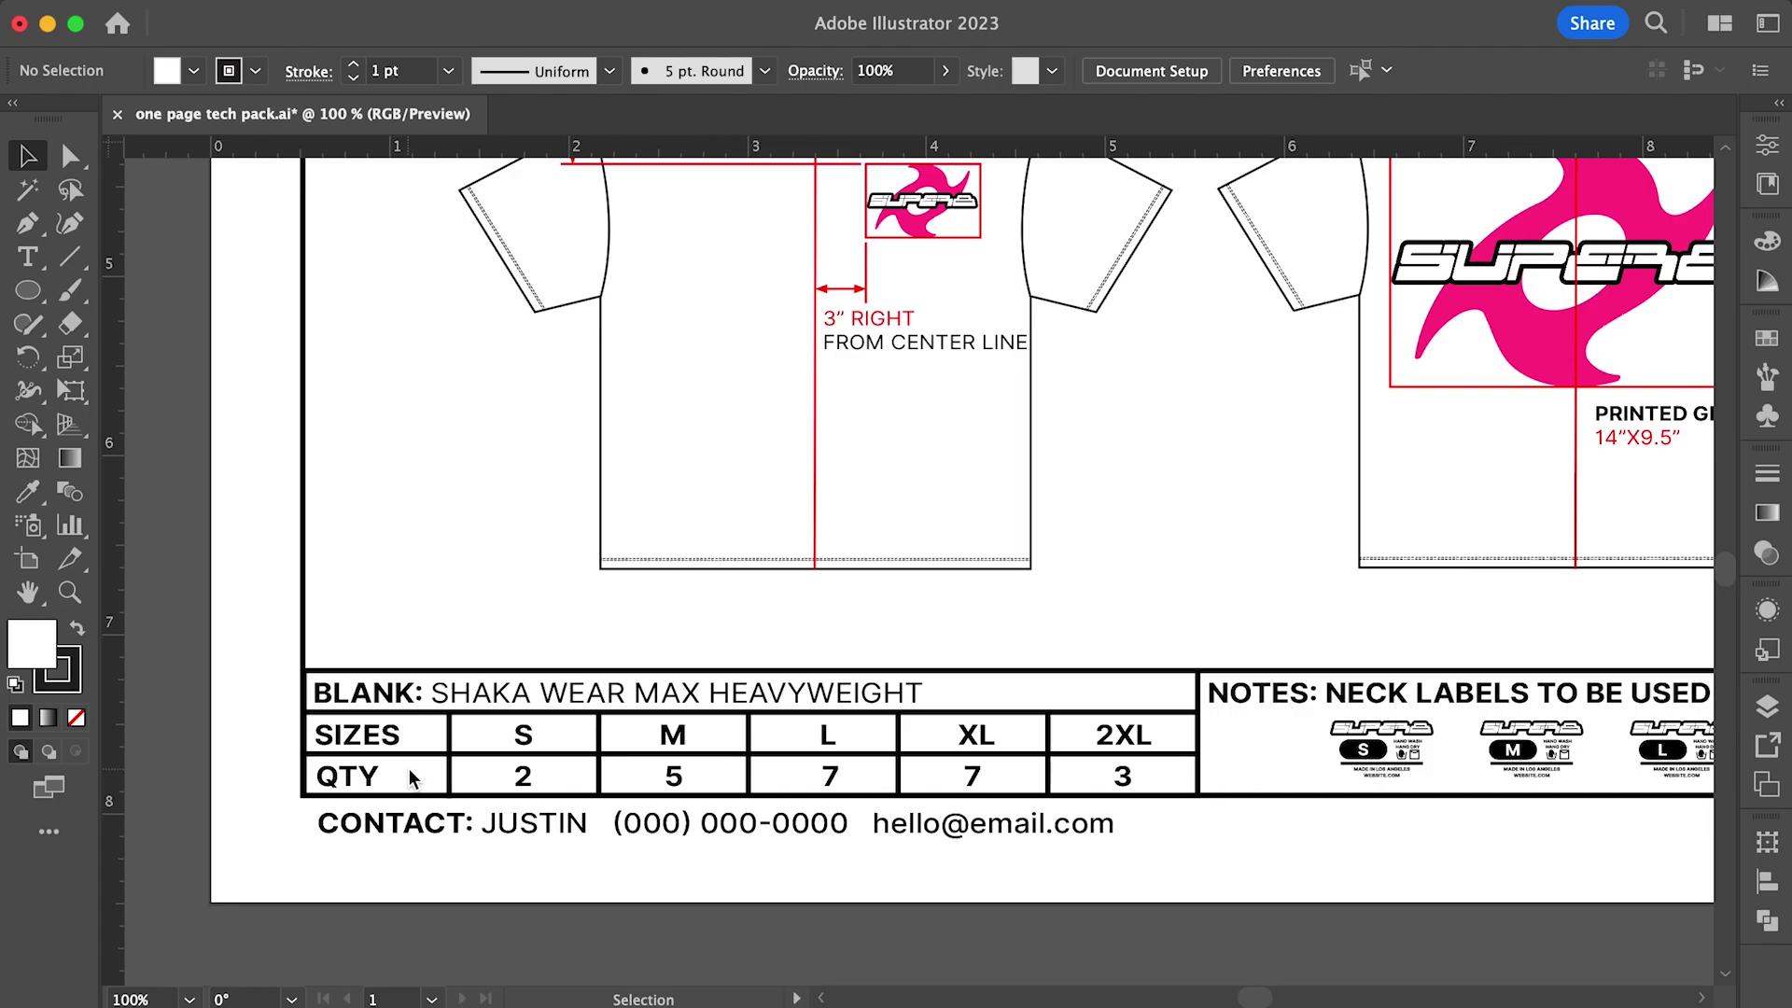
Scroll right along the bottom table to the matching neck label note and PAGE 1 OF 1 footer
scroll(411, 767, down, 1)
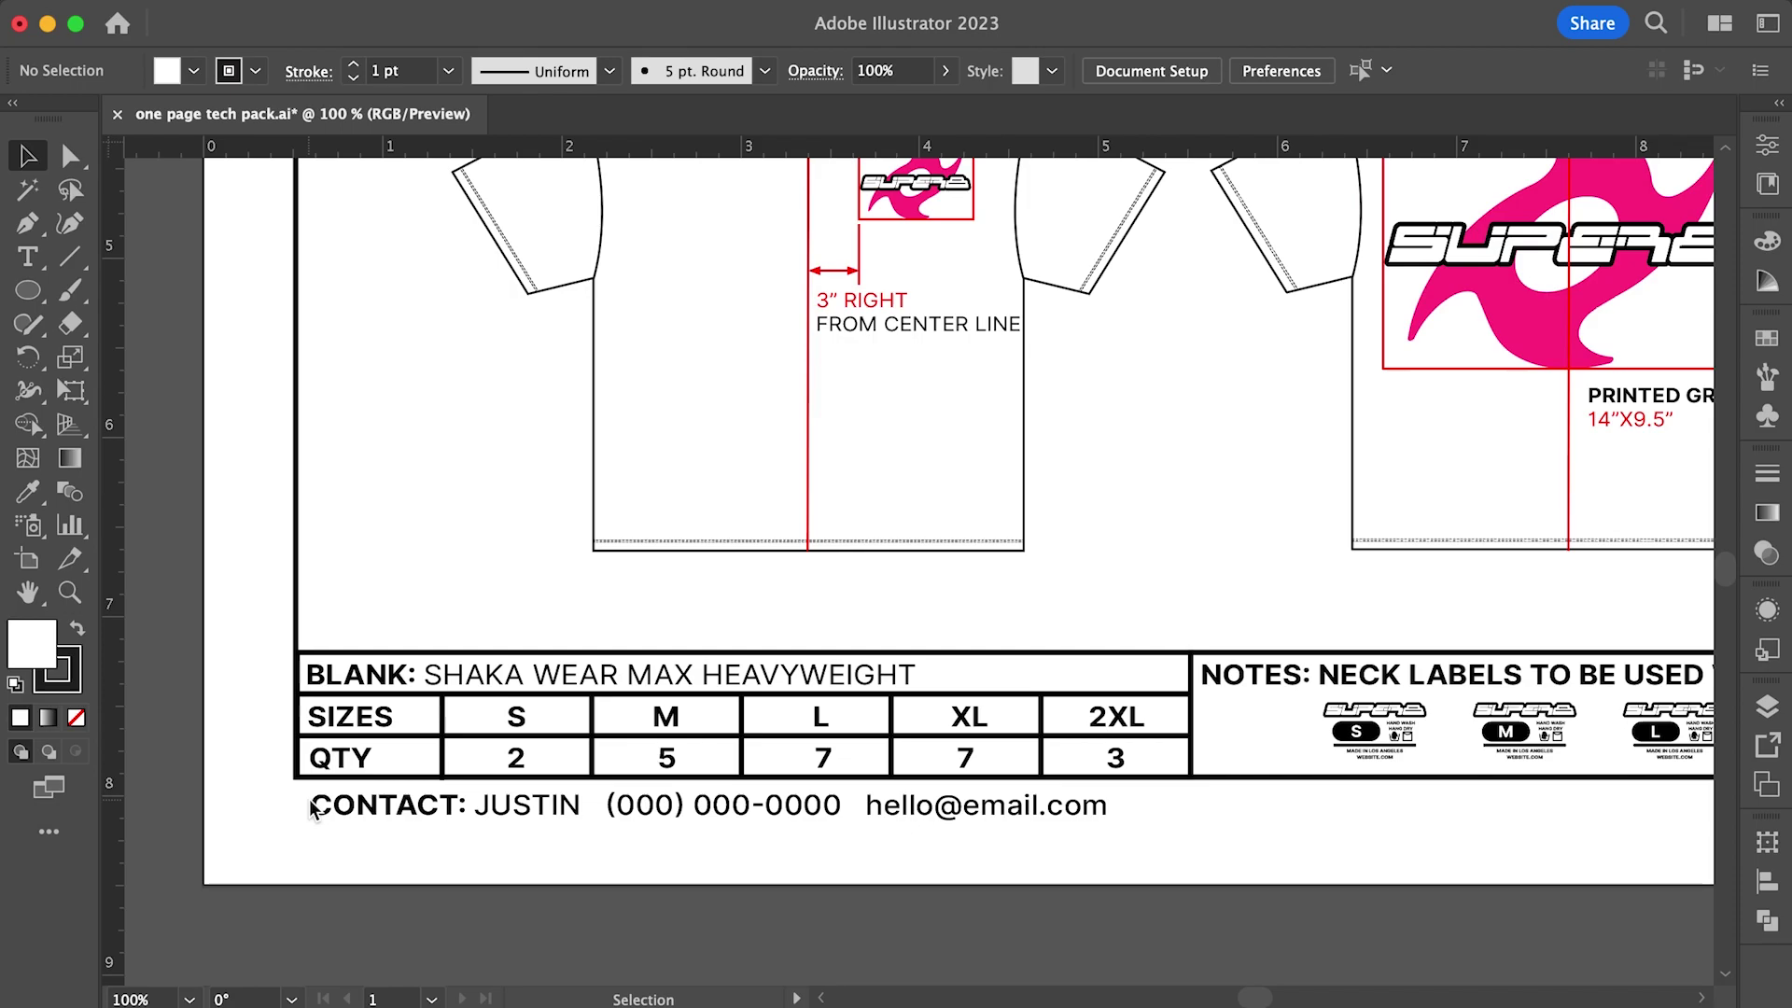
scroll(352, 805, right, 8)
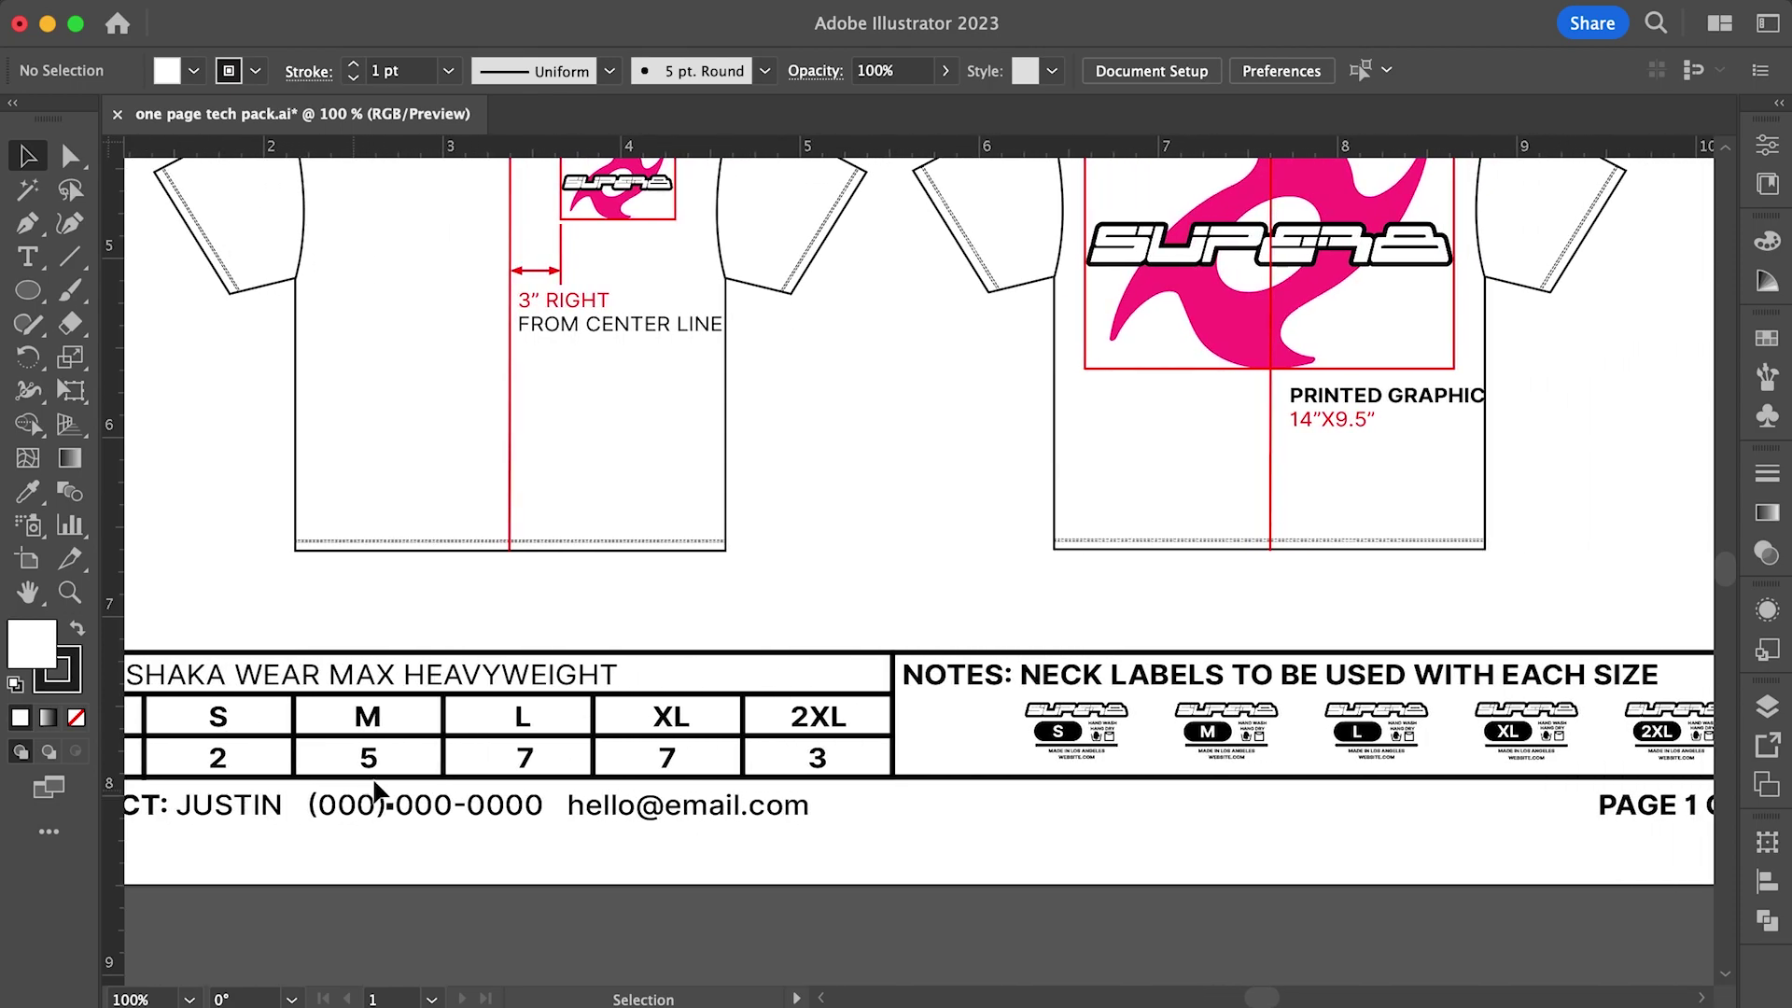
scroll(411, 784, right, 4)
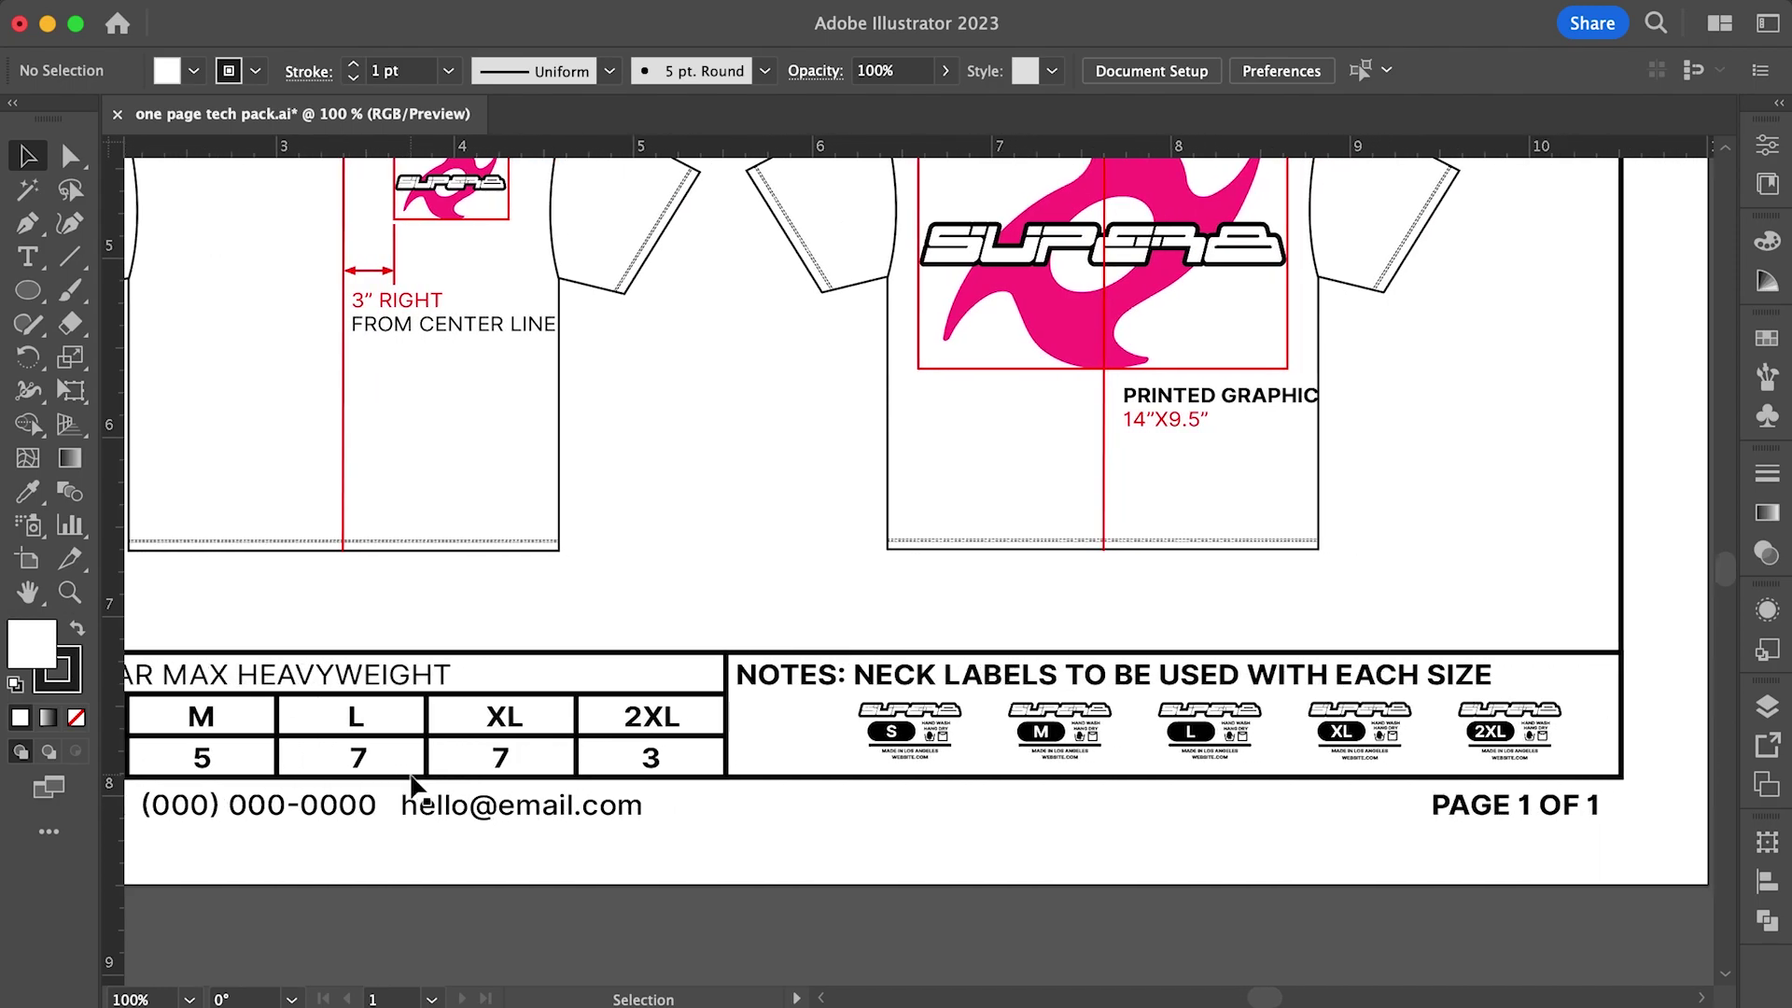
scroll(412, 784, right, 3)
scroll(412, 784, up, 1)
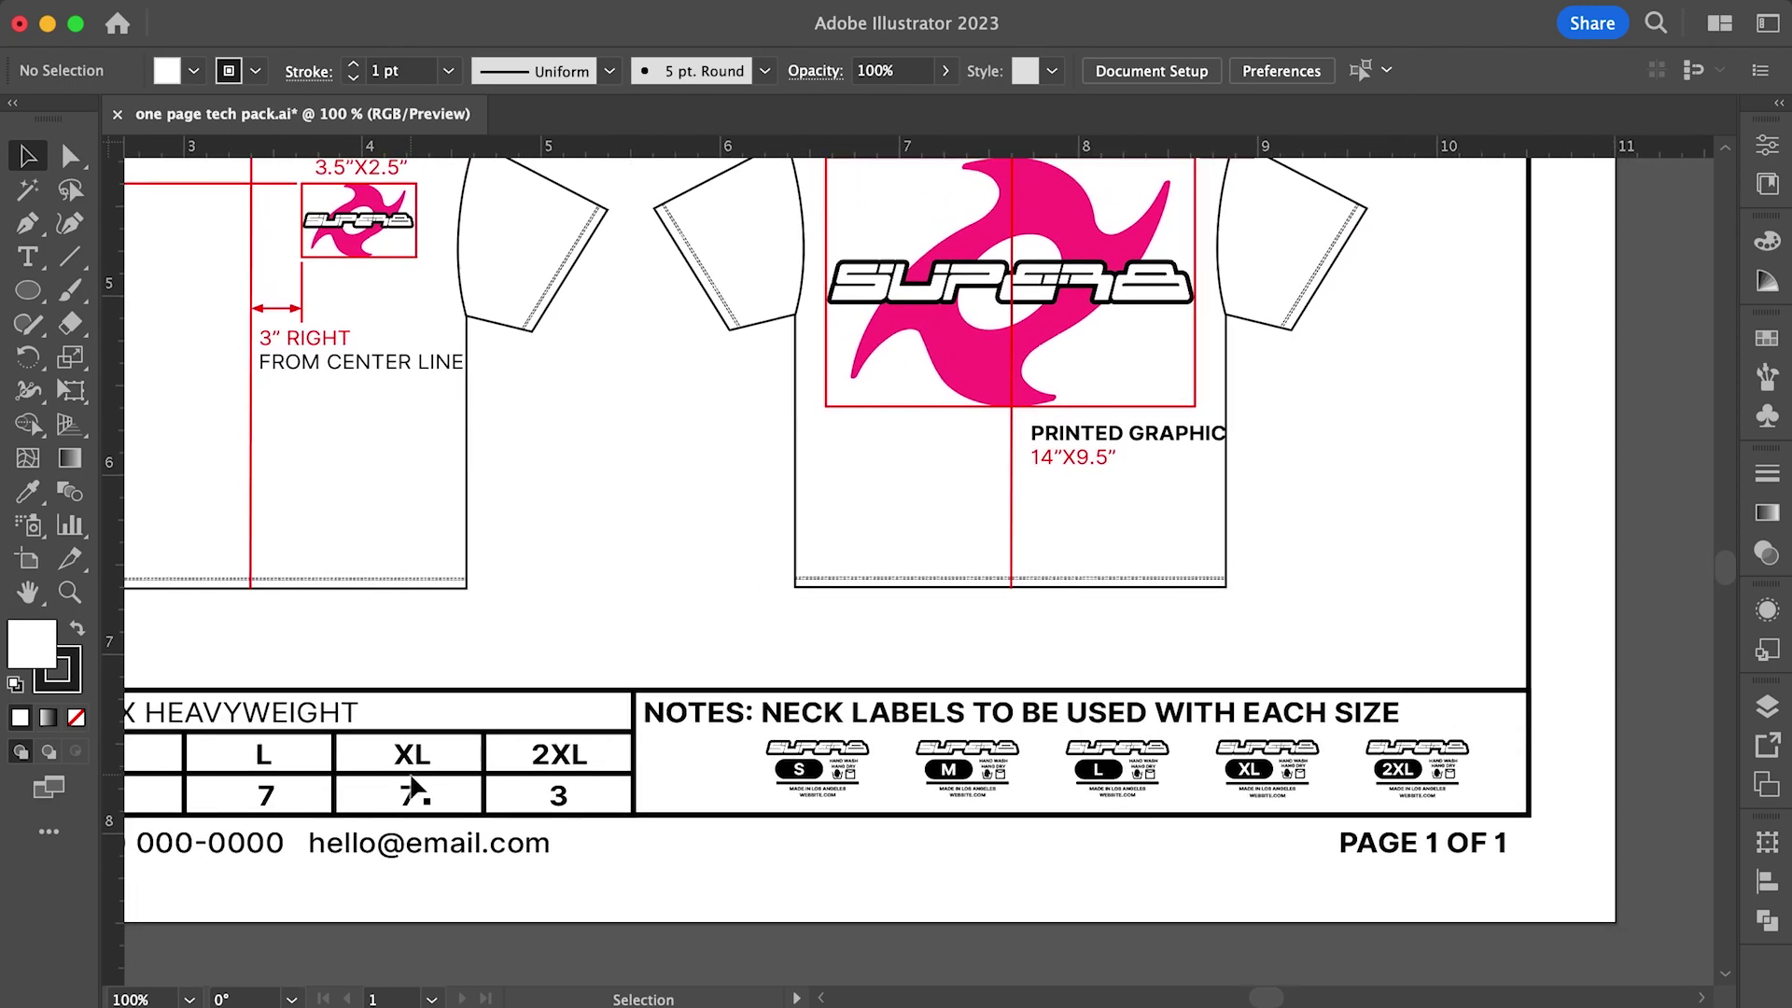
scroll(412, 784, right, 1)
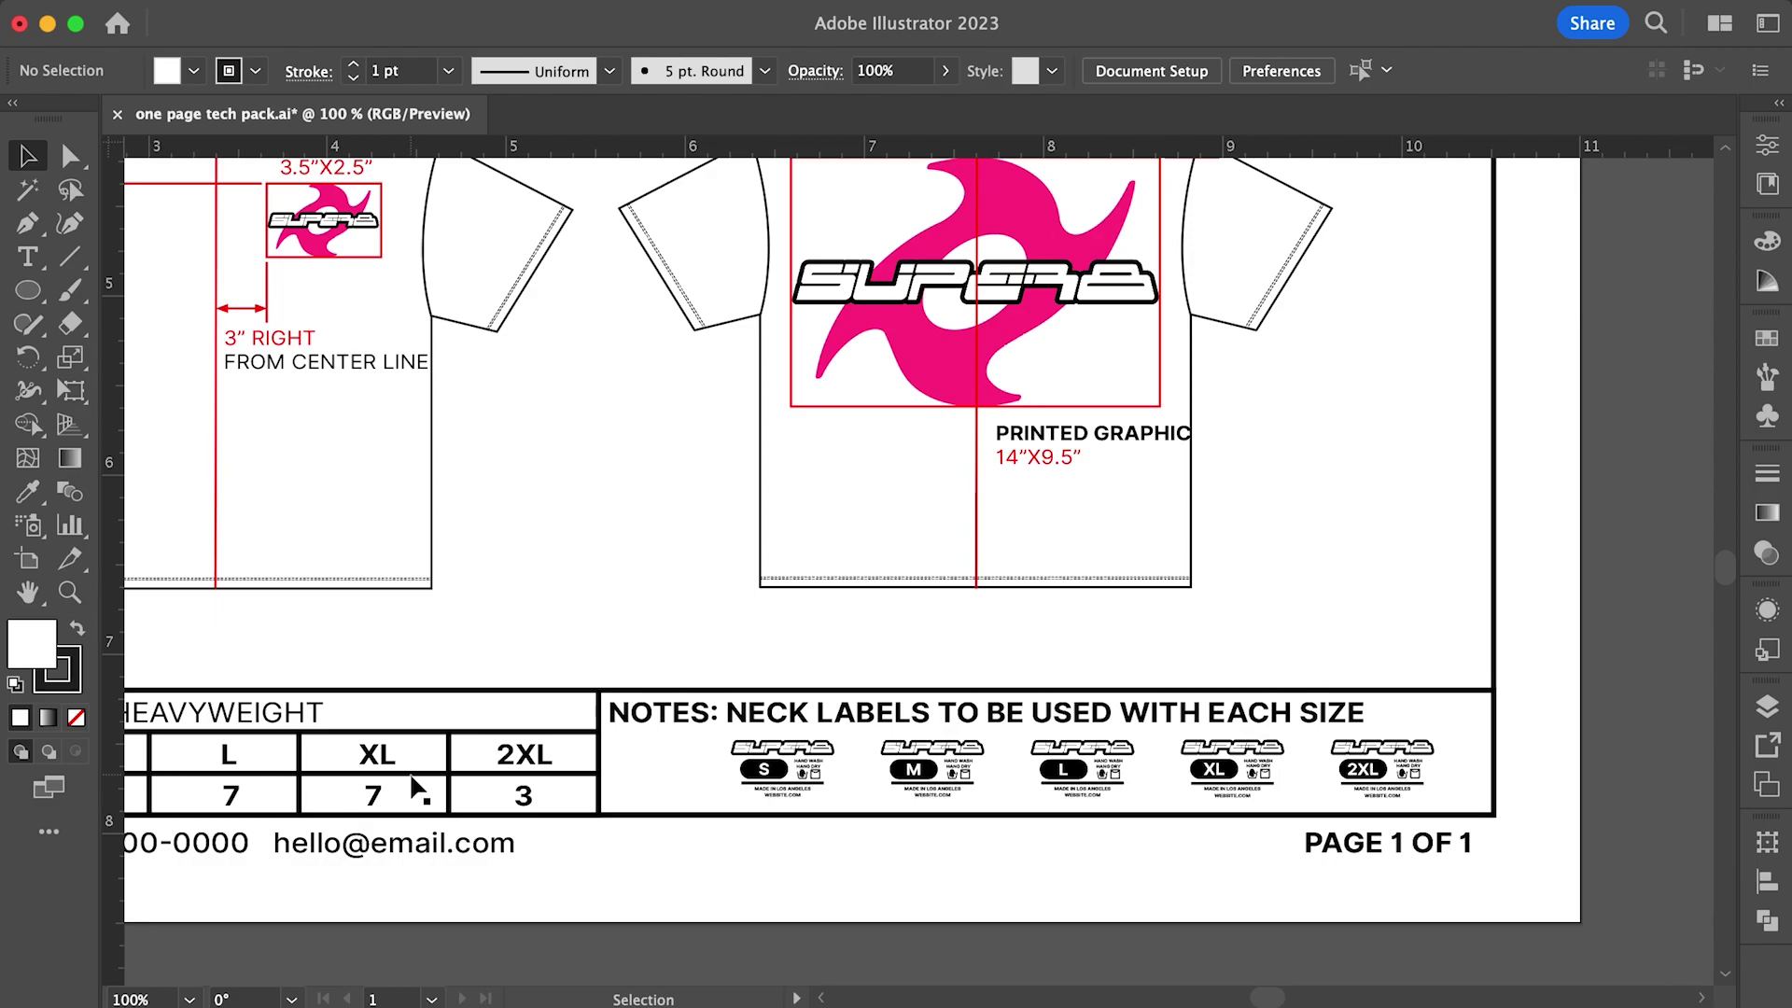